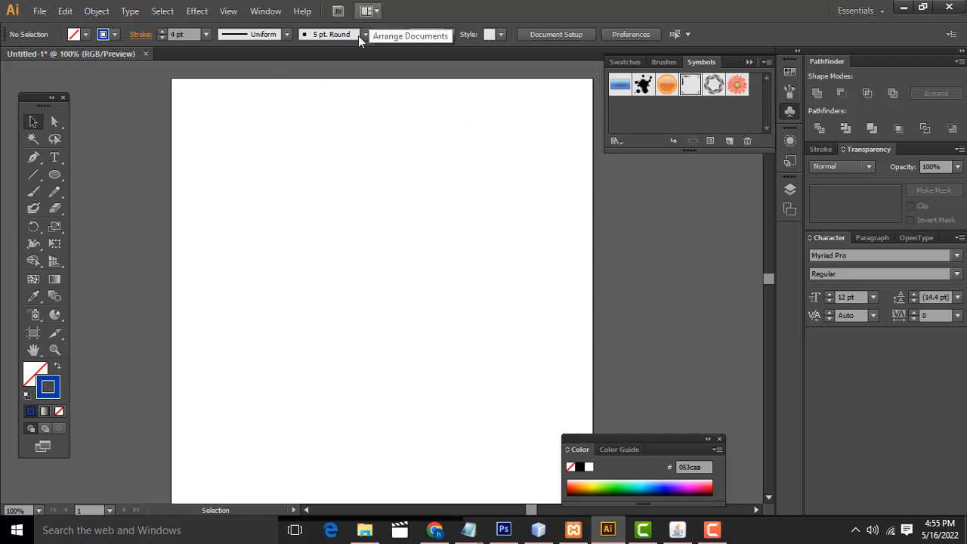
Step: Close the current document without saving and create a new A4 portrait document with one artboard in RGB
left_click(146, 54)
left_click(547, 285)
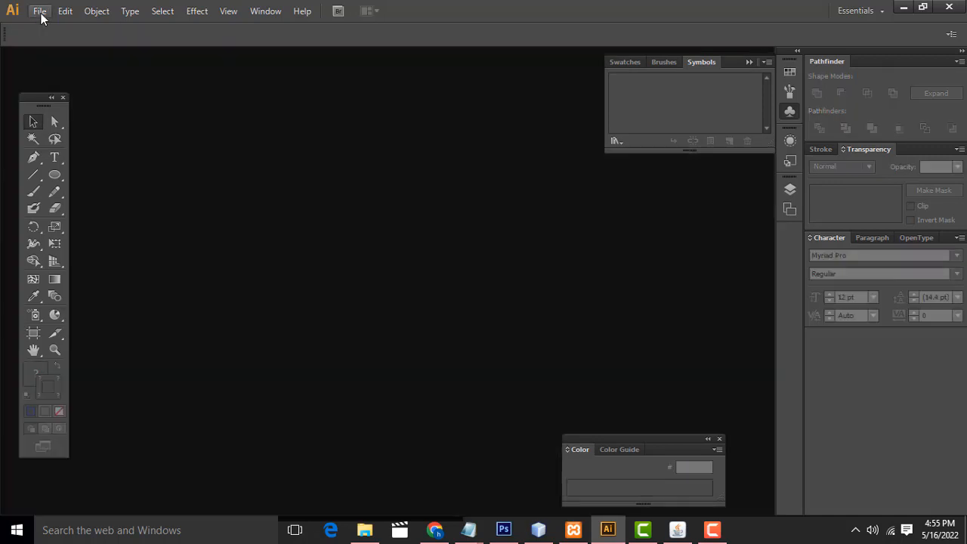
left_click(40, 13)
left_click(49, 25)
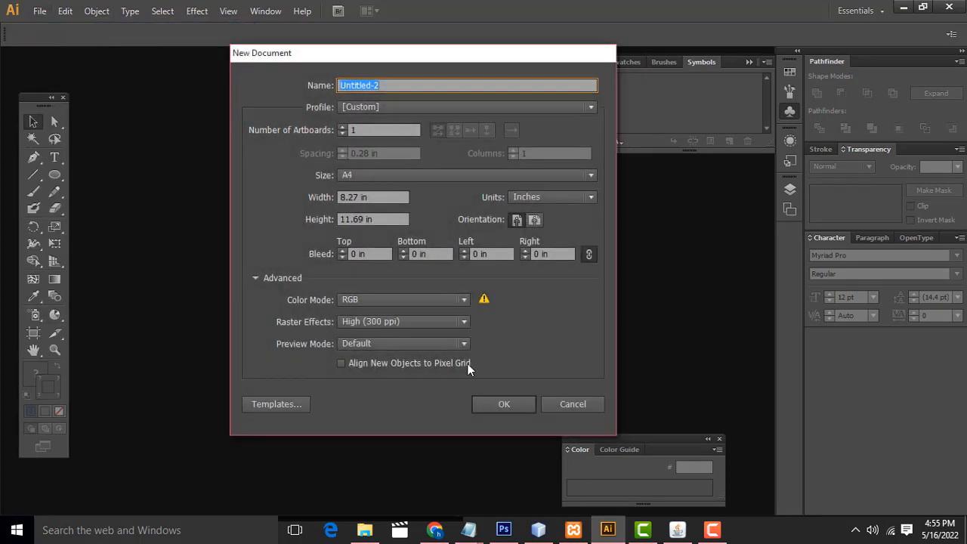
left_click(352, 130)
left_click(513, 405)
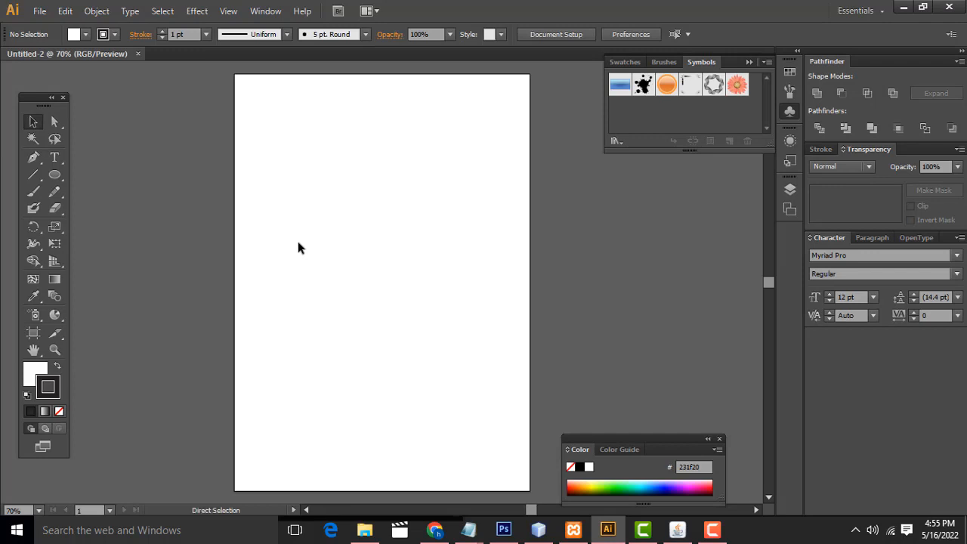
Step: Draw an open arch-shaped curve from two anchor points with the Pen tool in the upper part of the artboard, and deselect it
key("ctrl+1")
scroll(309, 251, "up", 2)
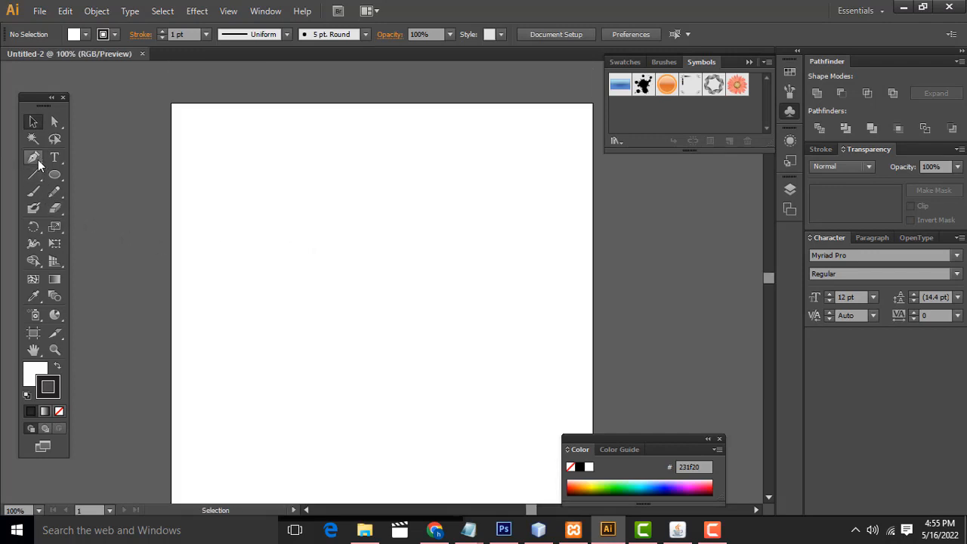
left_click_drag(37, 160, 78, 159)
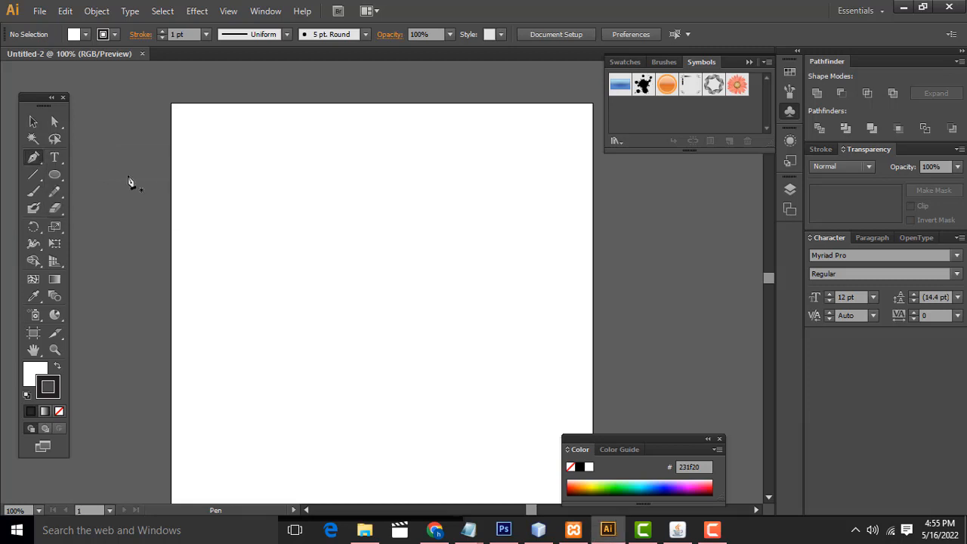
left_click(219, 295)
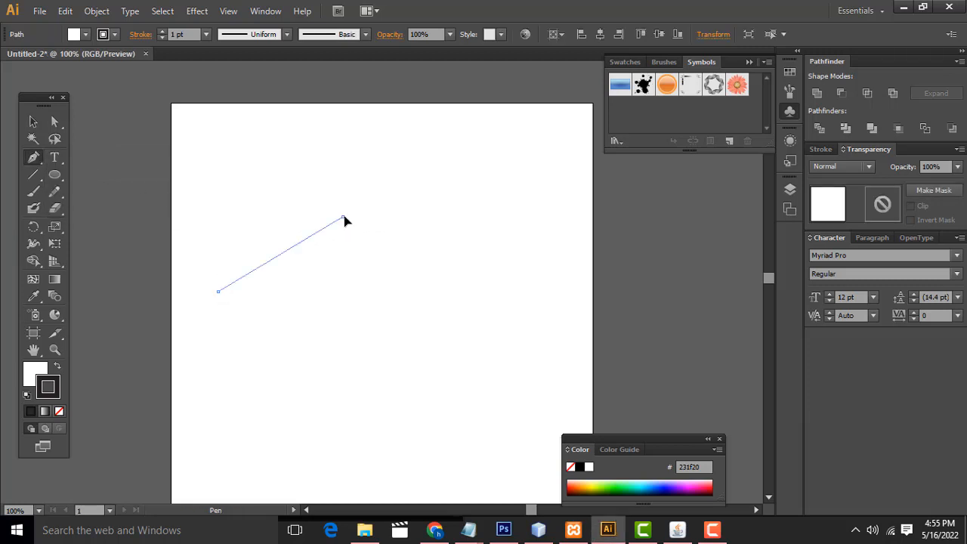
left_click_drag(343, 218, 458, 238)
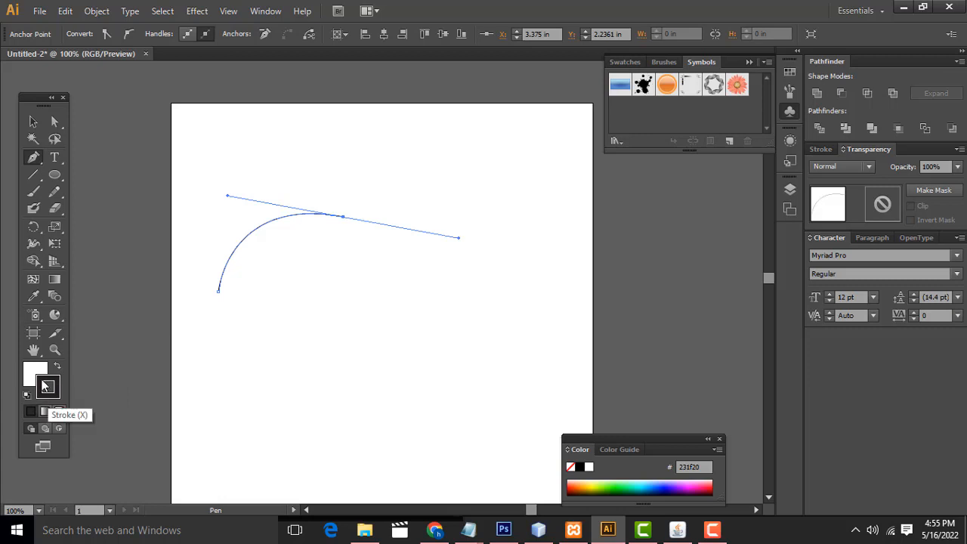
left_click(34, 121)
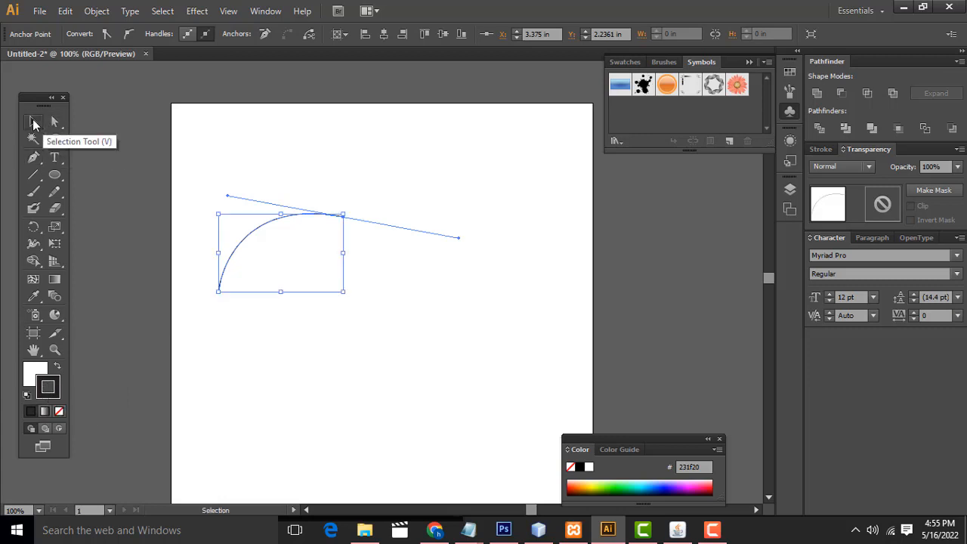
left_click(249, 130)
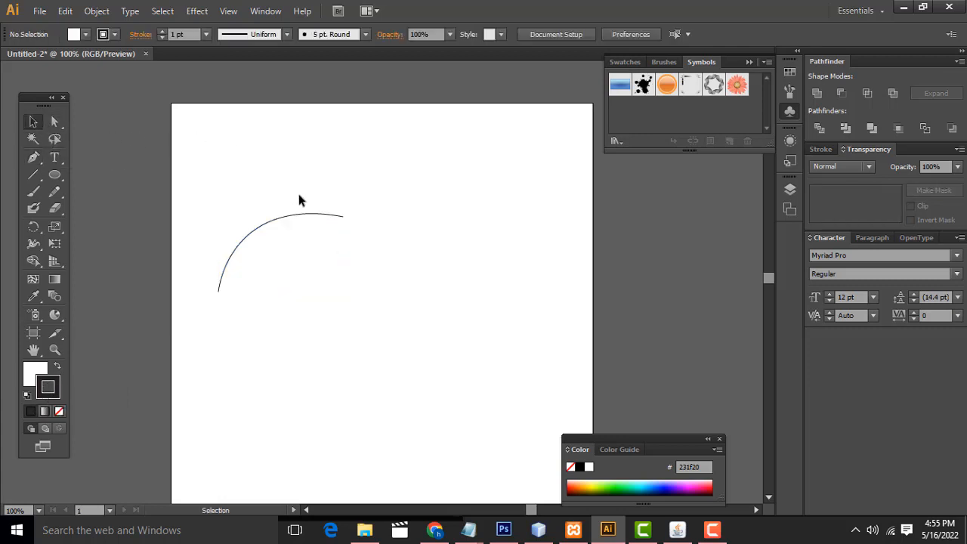
Step: Set the curve's stroke weight to 4 pt
left_click(318, 215)
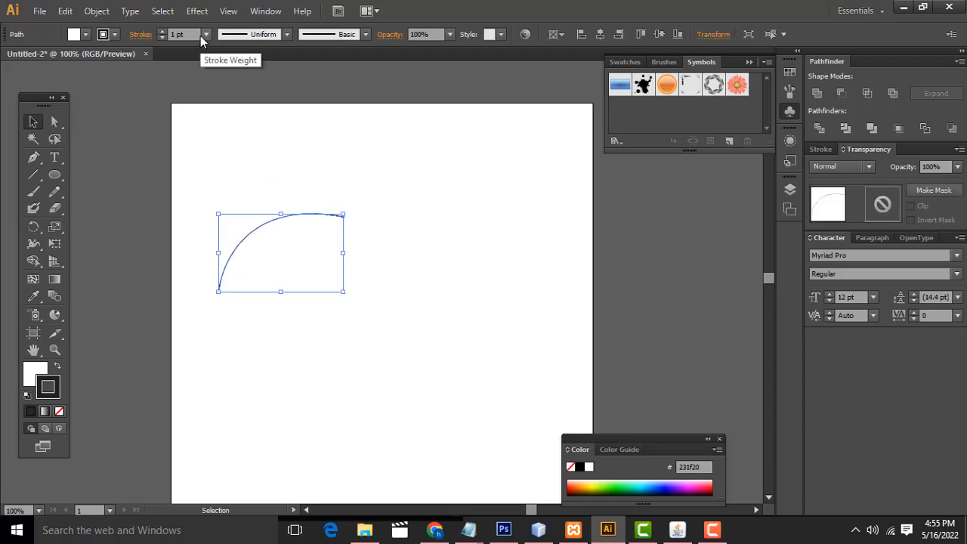
left_click(161, 31)
left_click(160, 31)
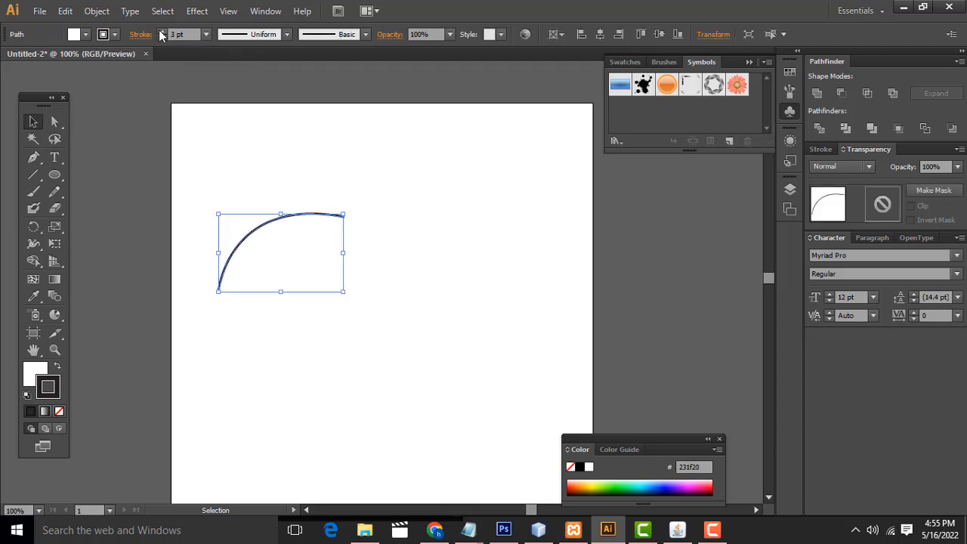
left_click(160, 31)
left_click(450, 191)
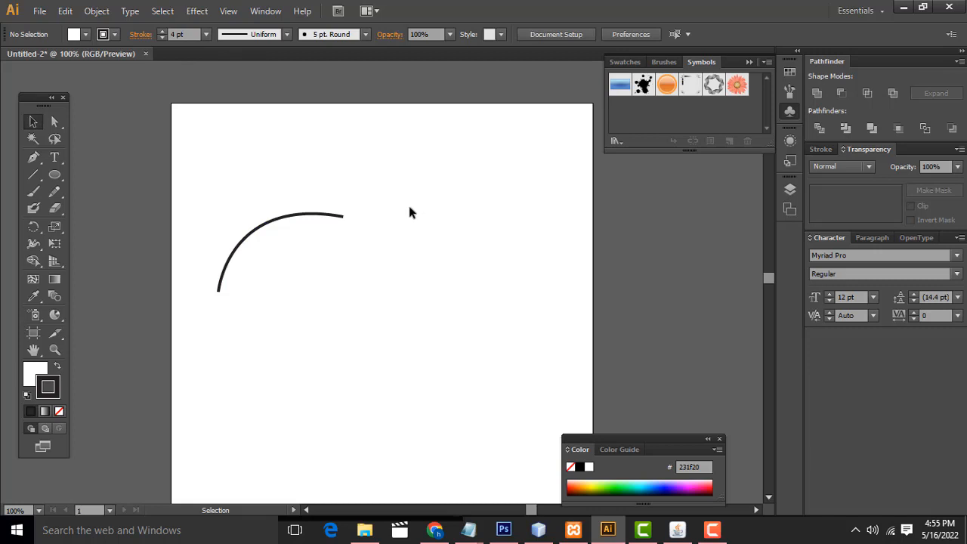
Step: Copy the curve and paste a duplicate of it onto the artboard
left_click(333, 216)
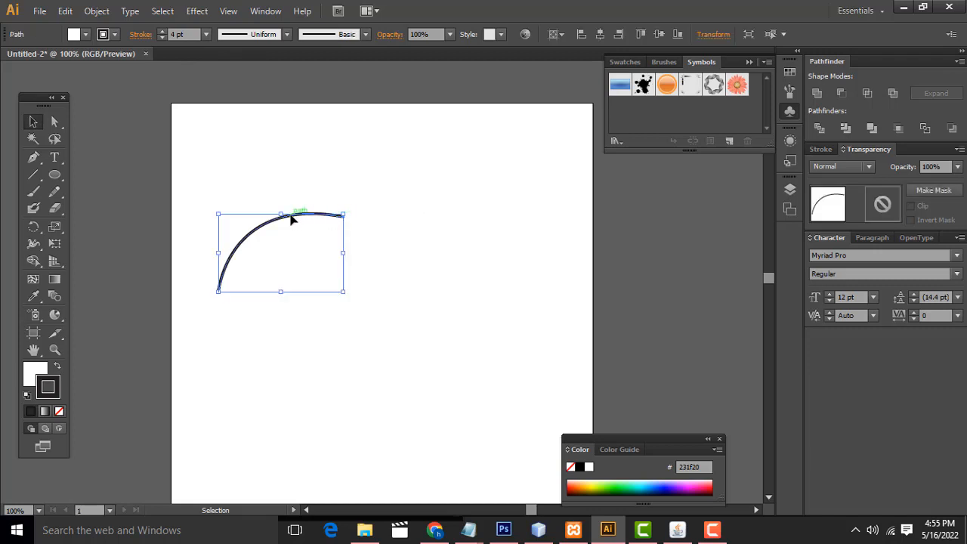
key("a")
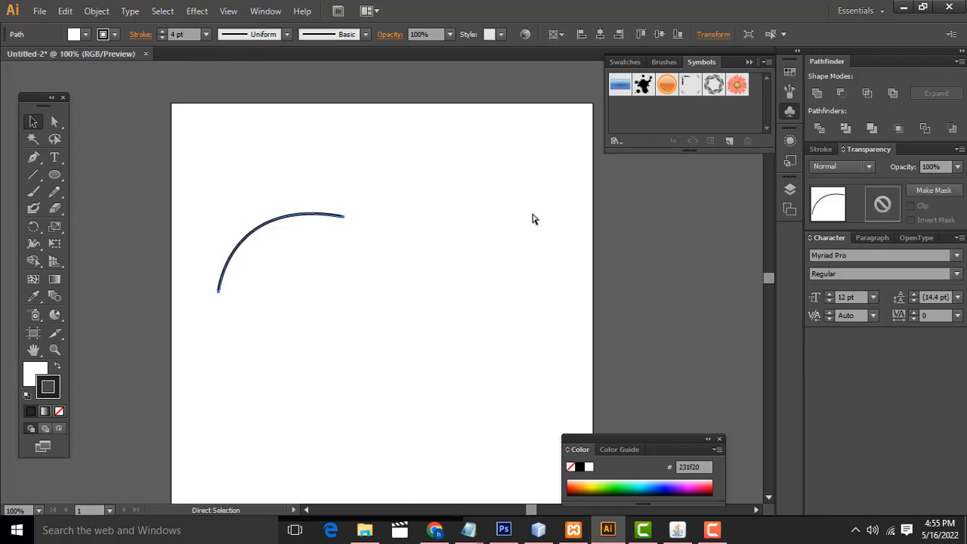
key("ctrl+c")
key("ctrl+v")
key("v")
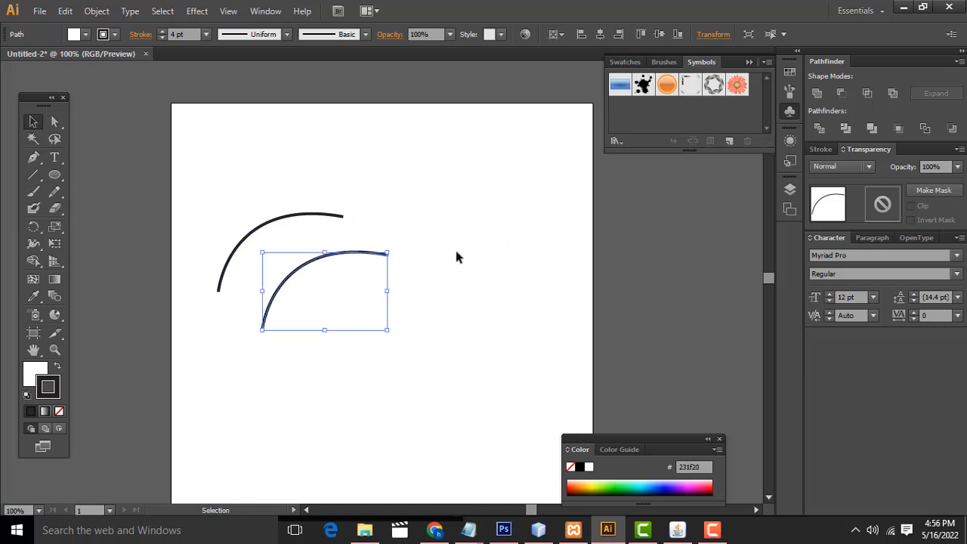
Step: Rotate the pasted curve by 177° with a live preview
right_click(354, 260)
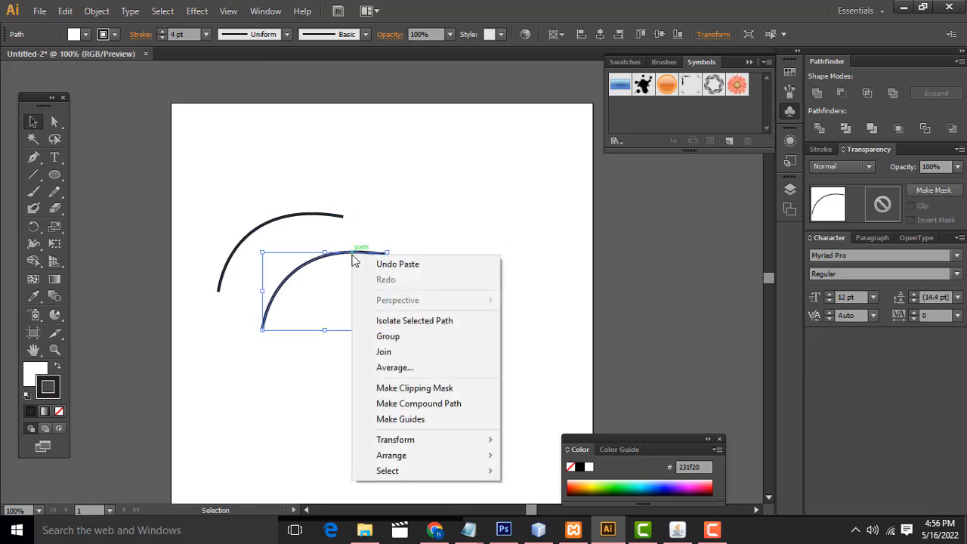
mouse_move(410, 440)
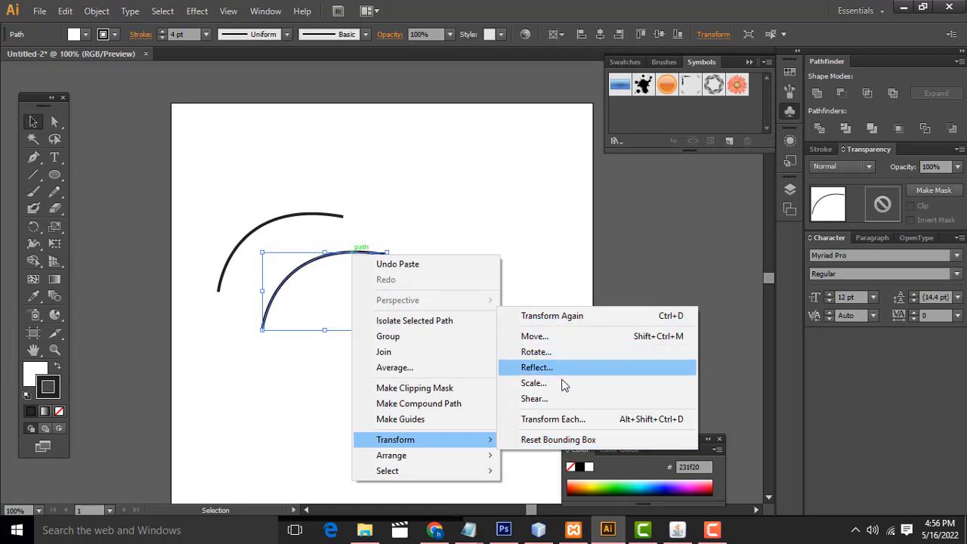
left_click(557, 354)
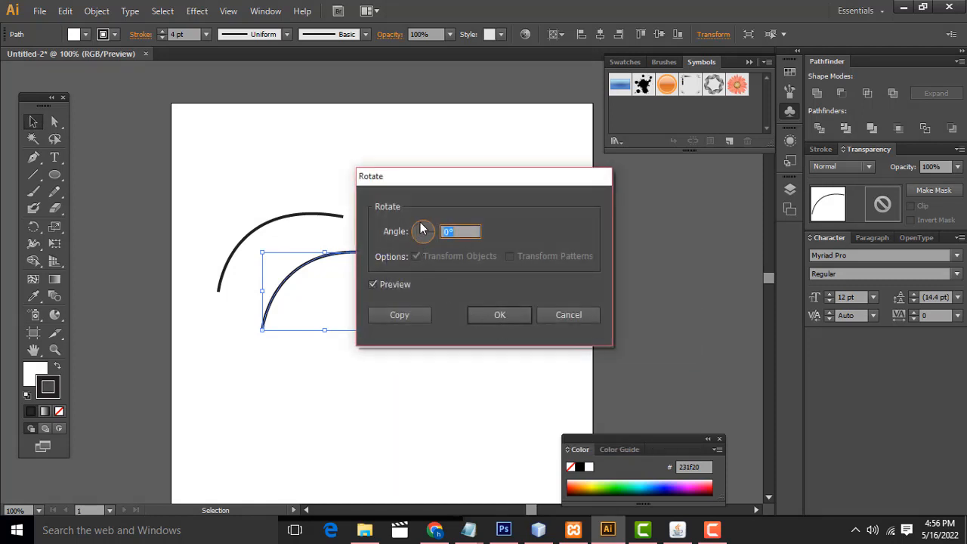
type("110")
left_click(435, 227)
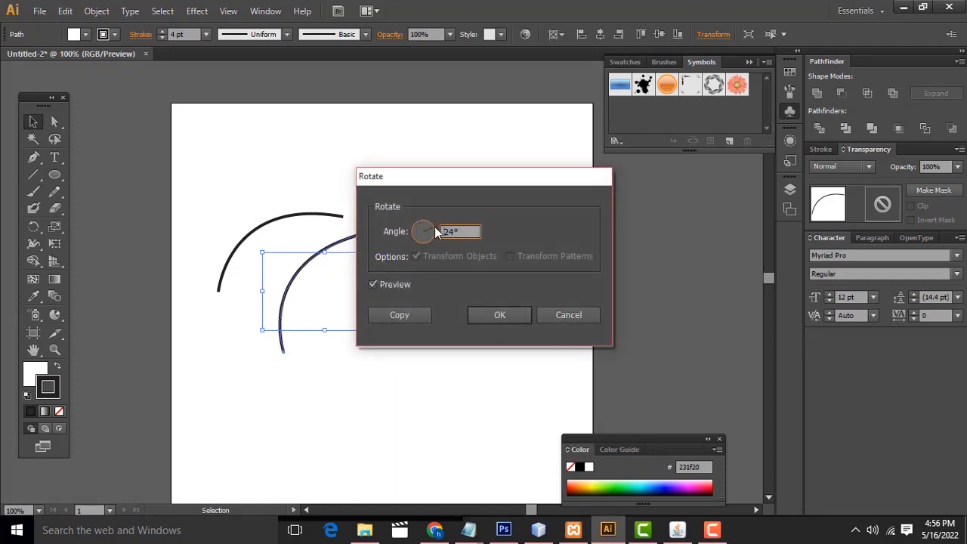
left_click(411, 230)
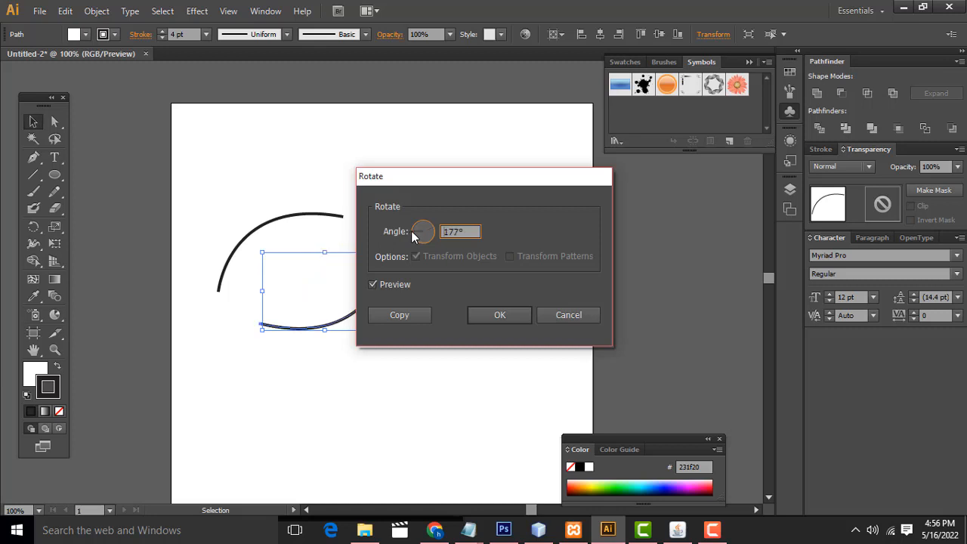
left_click_drag(459, 179, 578, 181)
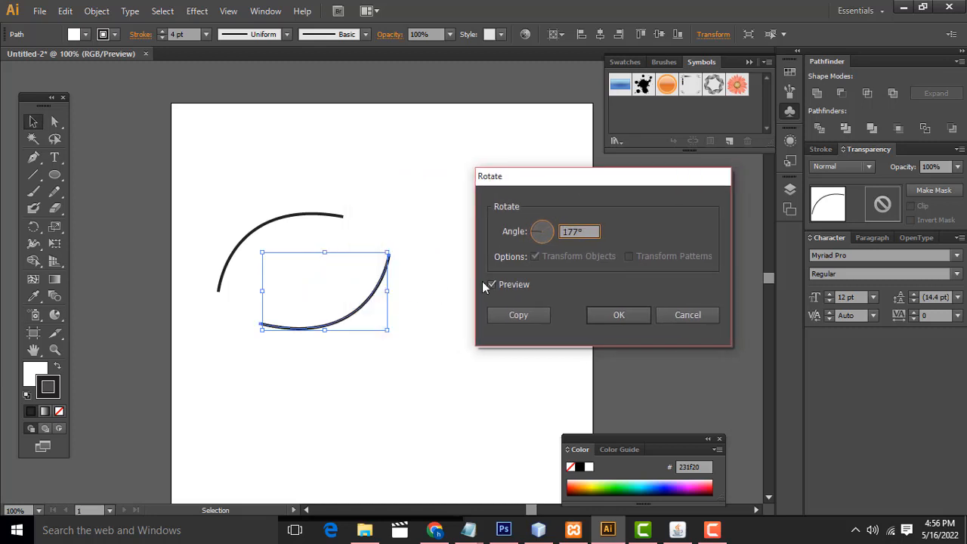
left_click(618, 315)
Step: Move the rotated copy against the original curve and turn it slightly so both form a leaf outline
left_click_drag(363, 310, 322, 279)
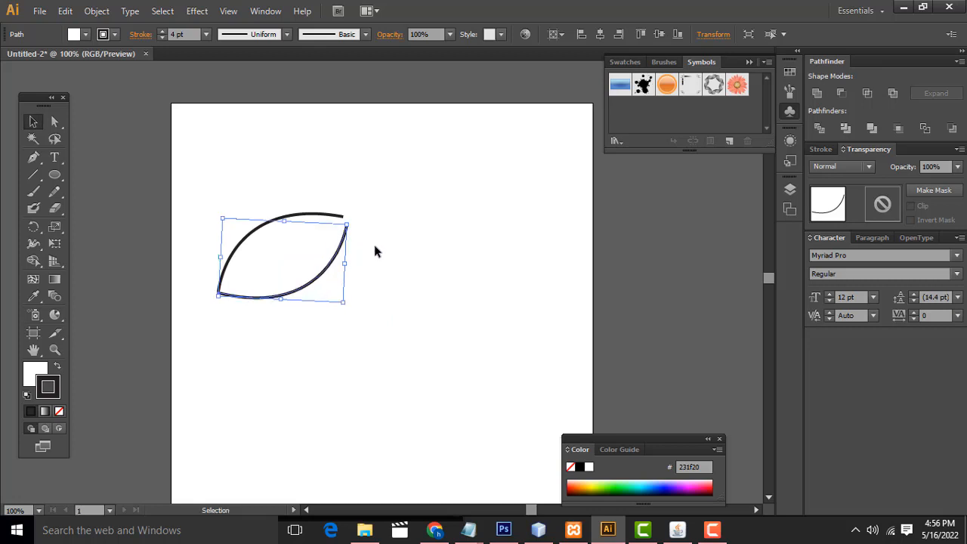
key("a")
scroll(375, 245, "up", 2)
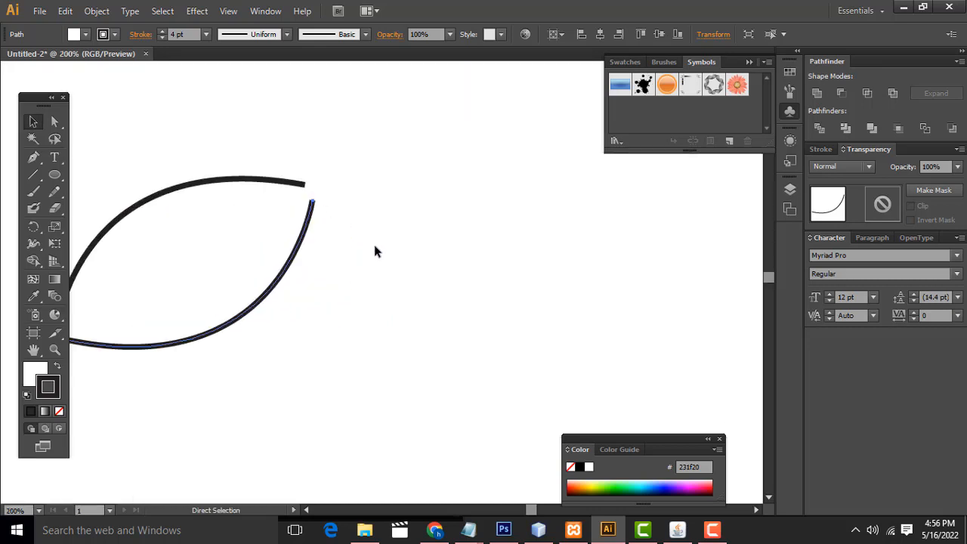
key("v")
left_click_drag(367, 246, 464, 231)
left_click_drag(428, 181, 418, 181)
left_click_drag(400, 235, 392, 214)
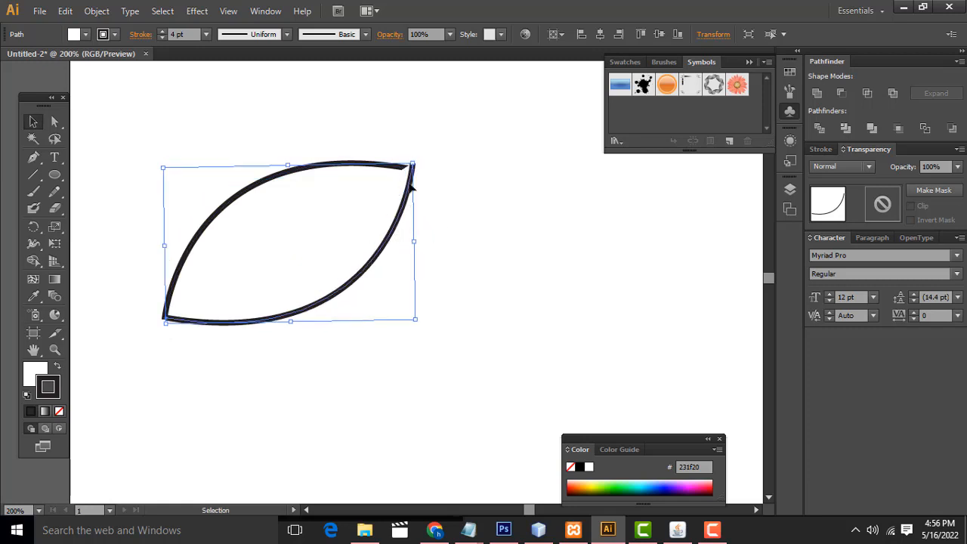
Step: Remove the fill from both curves and shift the lower one slightly to line up the tips
left_click(411, 205)
left_click(401, 201)
left_click(59, 411)
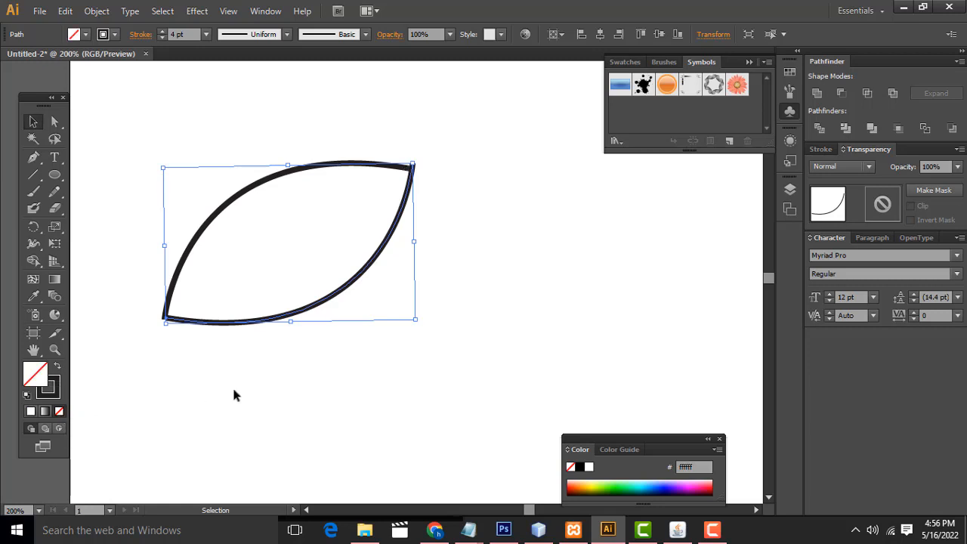
left_click(313, 222)
left_click(269, 184)
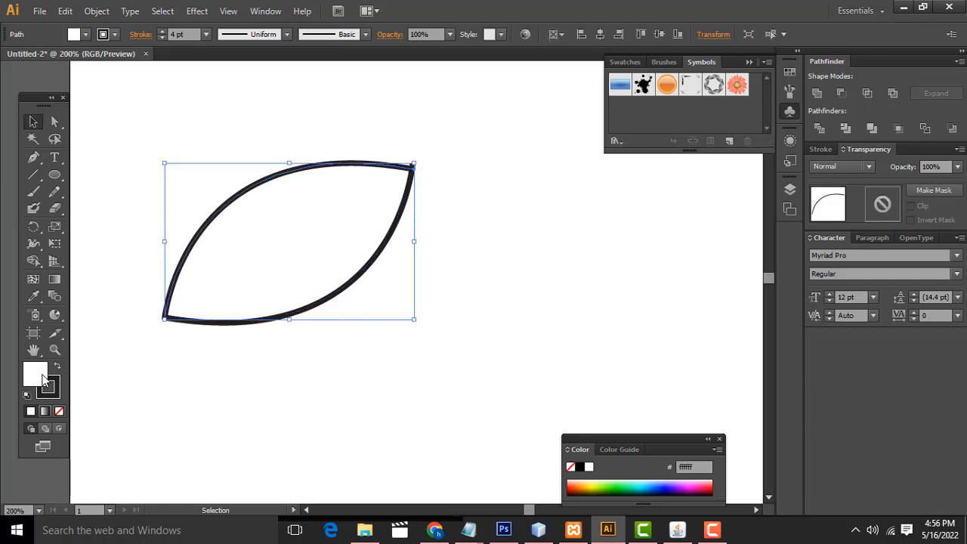
left_click(60, 412)
left_click(381, 317)
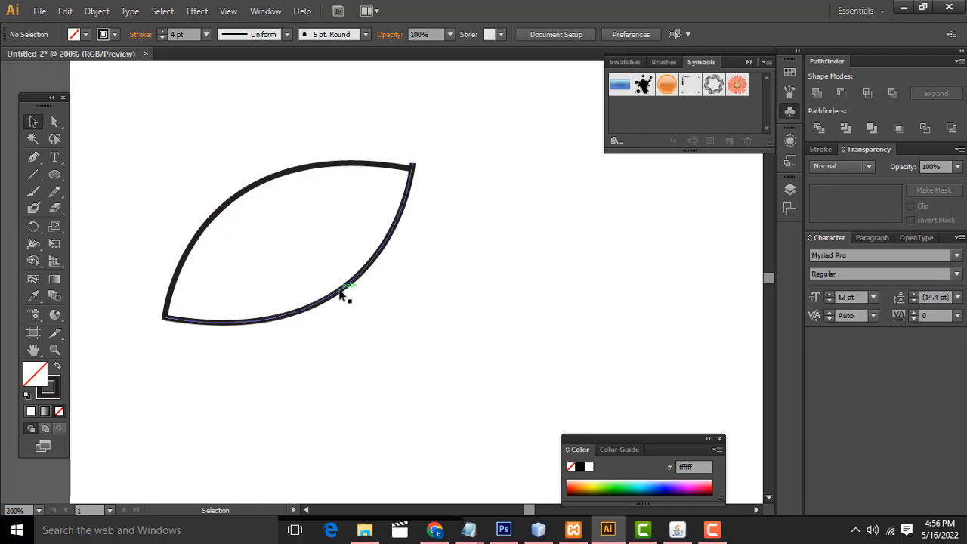
left_click_drag(342, 296, 338, 297)
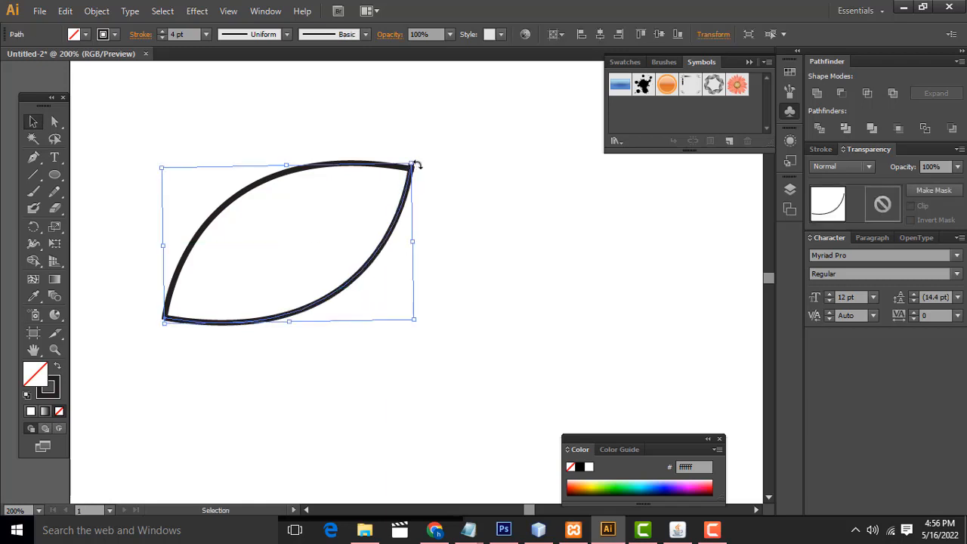
Step: Try small rotations of the lower curve to align its ends with the upper curve
left_click_drag(416, 162, 419, 169)
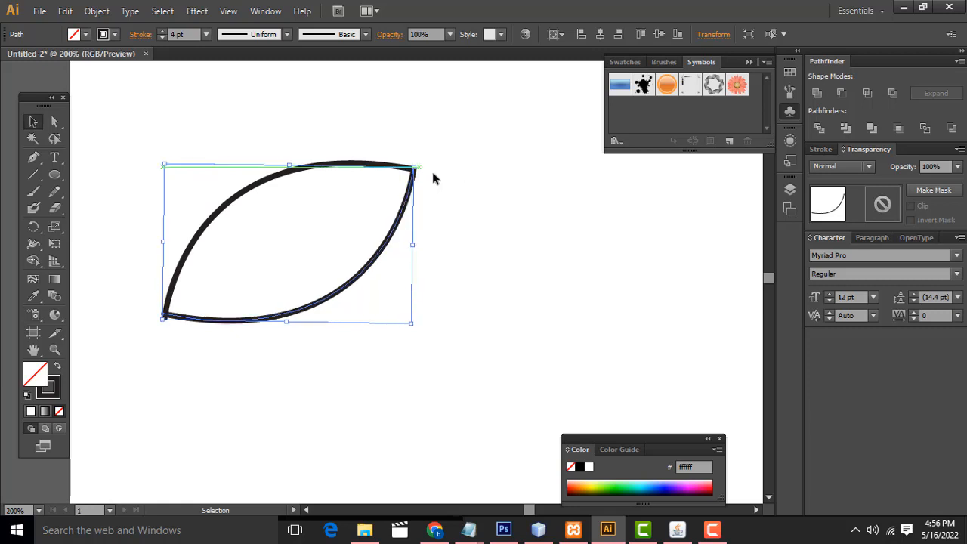
left_click(462, 175)
left_click(225, 319)
left_click_drag(162, 324, 167, 330)
left_click(477, 253)
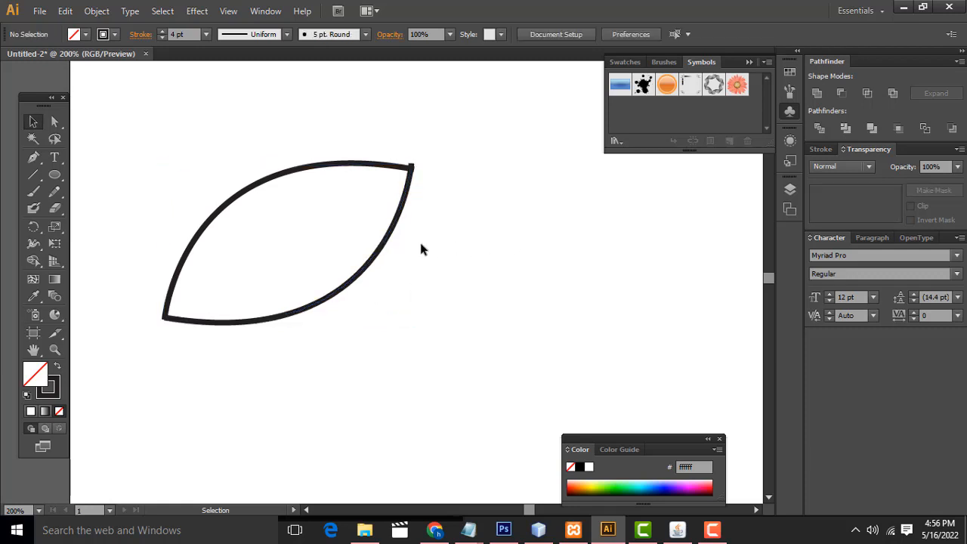
Step: Nudge the lower curve down slightly so its ends meet the upper curve's ends, and deselect it
left_click(384, 247)
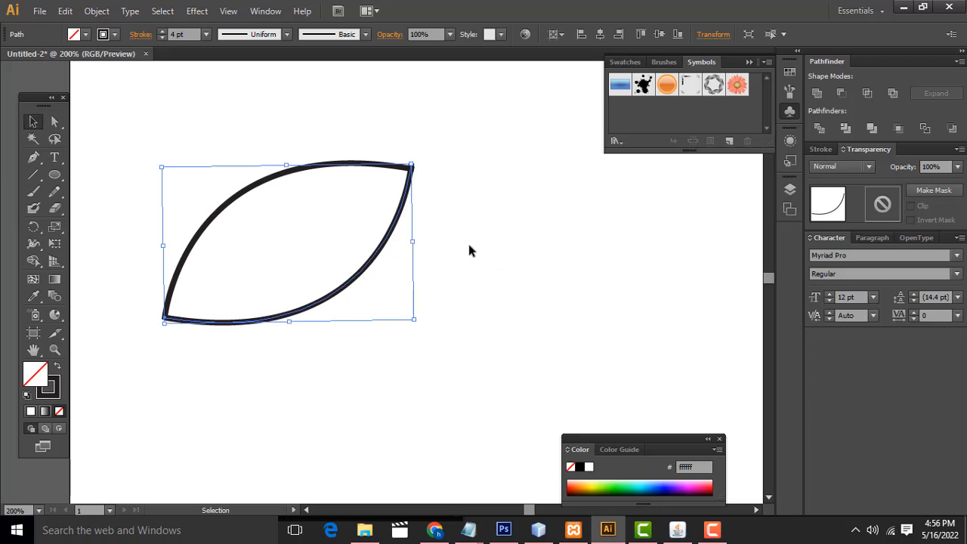
key("Down")
key("Down")
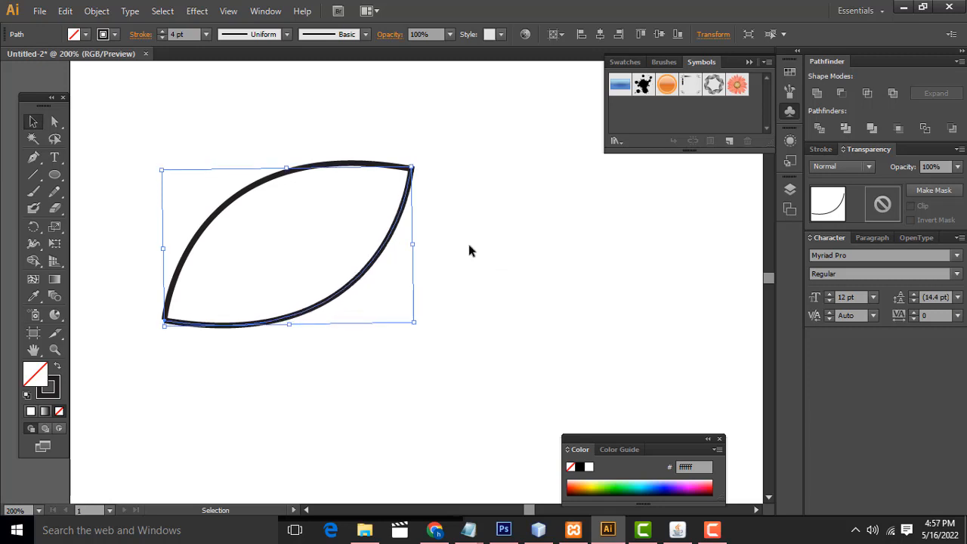
left_click(468, 249)
Step: Set the upper curve's stroke colour to the magenta swatch (ec008c)
left_click(237, 201)
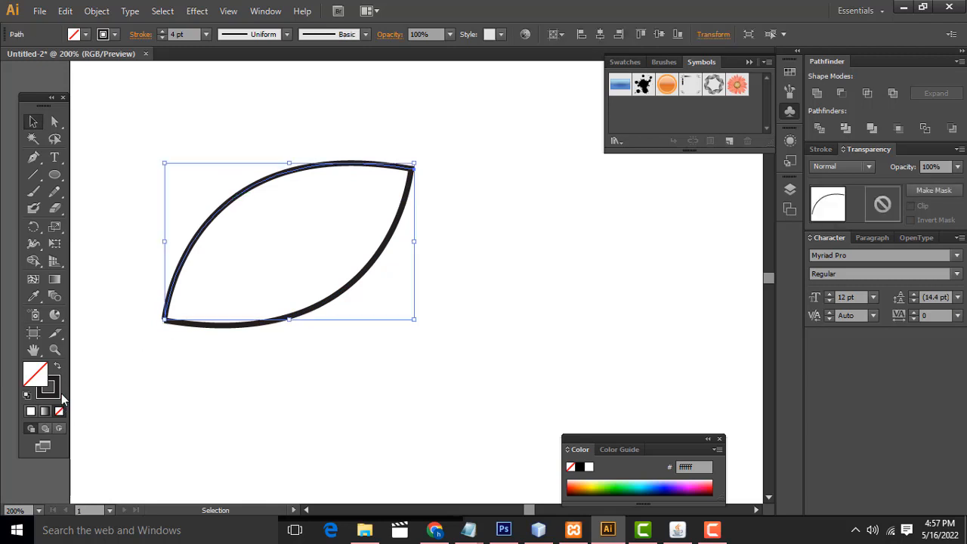
left_click(52, 390)
left_click(113, 35)
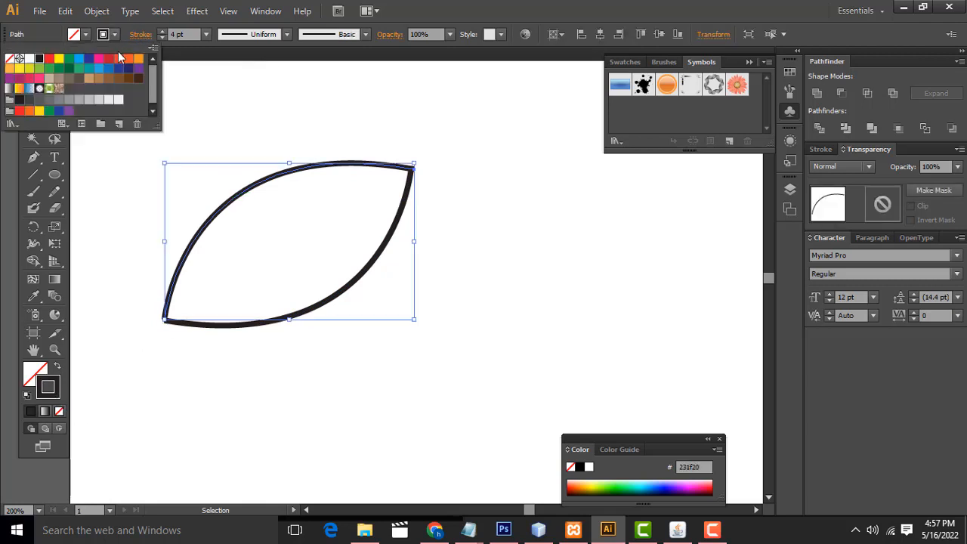
left_click(99, 58)
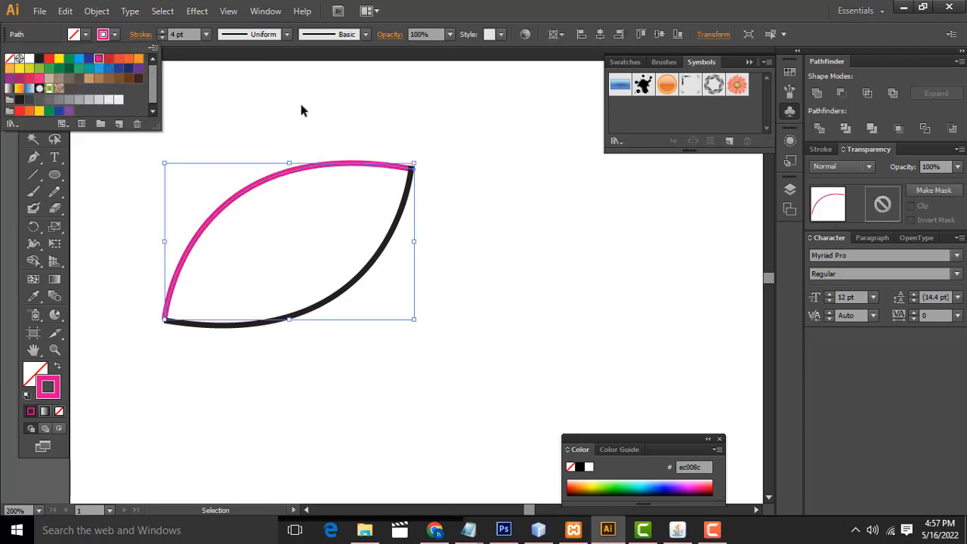
Step: Set the lower curve's stroke colour to the orange swatch (f7941e) and deselect it
left_click(375, 280)
left_click(352, 281)
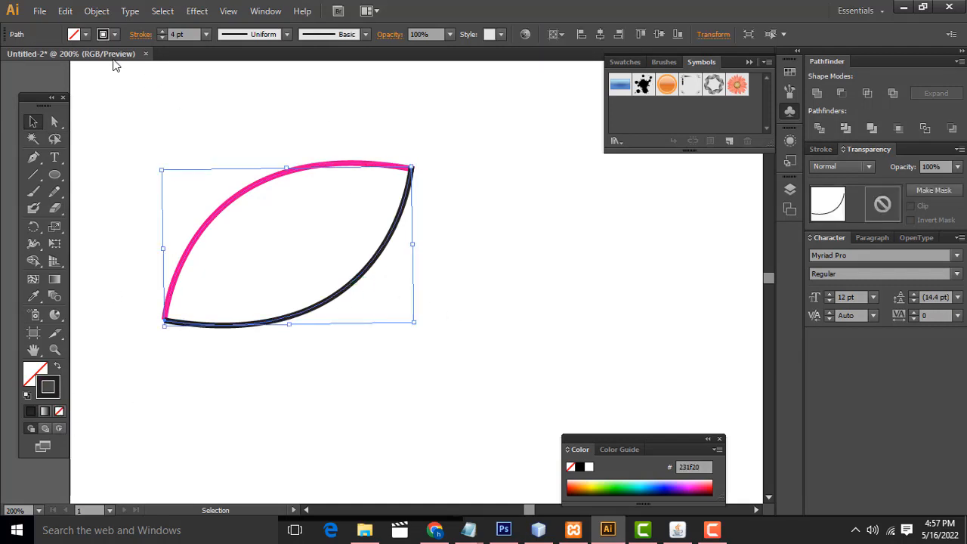
left_click(114, 34)
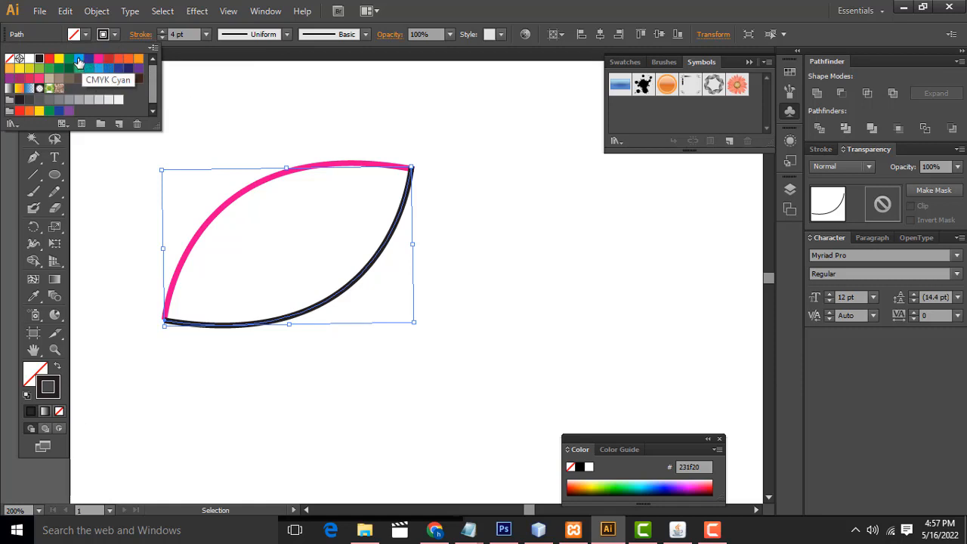
left_click(137, 60)
left_click(518, 99)
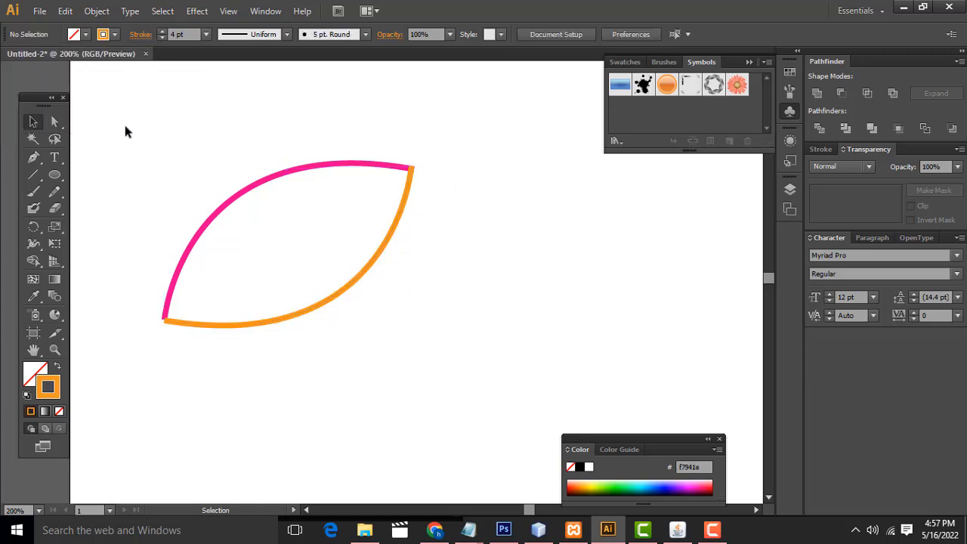
Step: Select both curves and set the Blend Options spacing to Specified Steps with 10 steps
left_click_drag(104, 104, 519, 408)
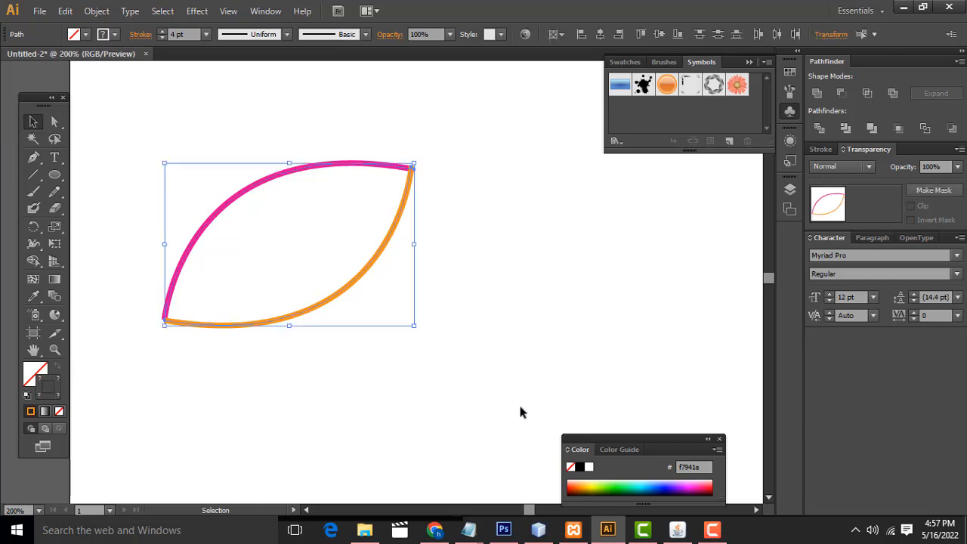
left_click(176, 110)
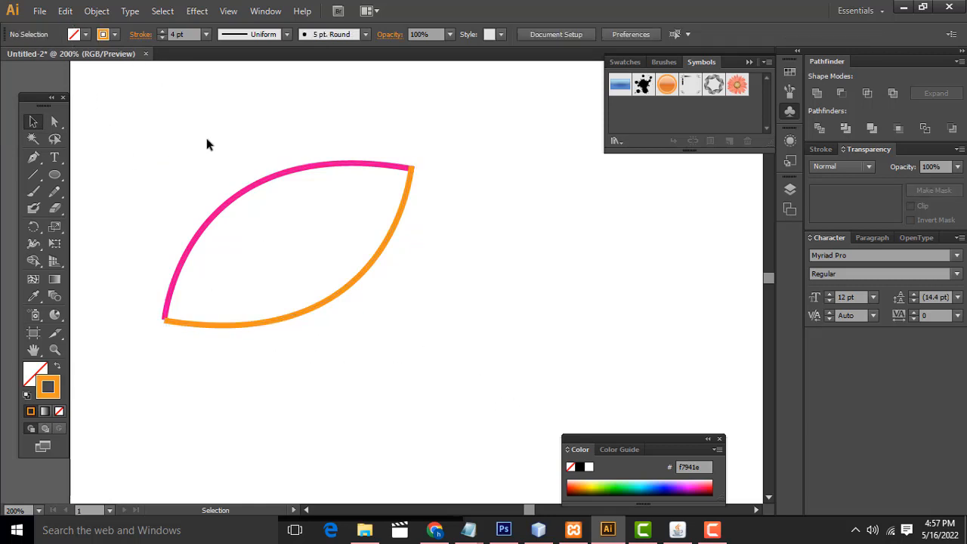
left_click(274, 176)
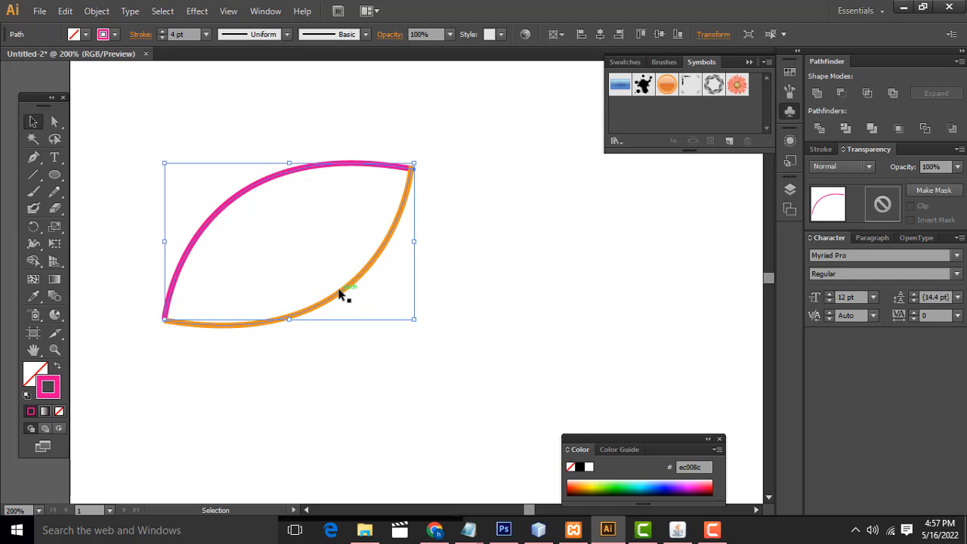
left_click_drag(107, 102, 477, 408)
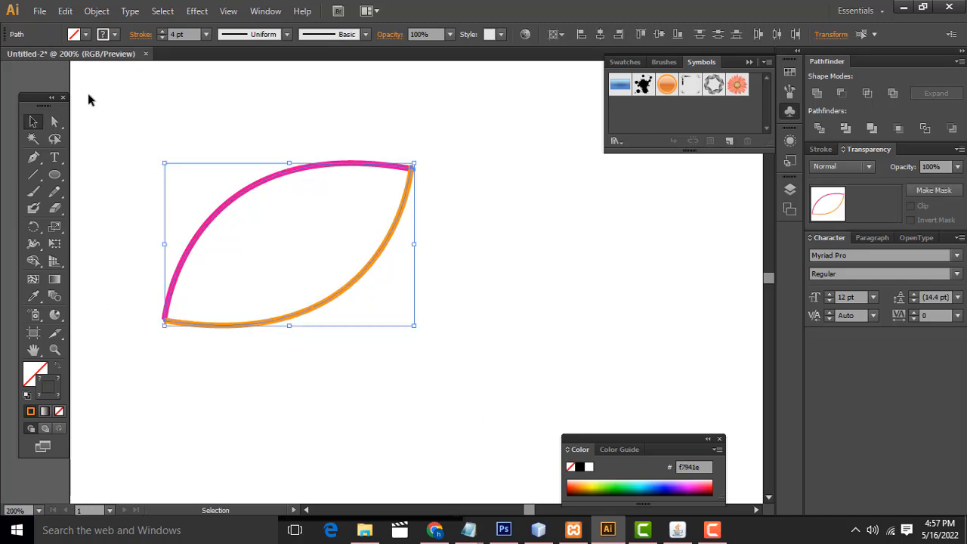
left_click(97, 11)
mouse_move(164, 329)
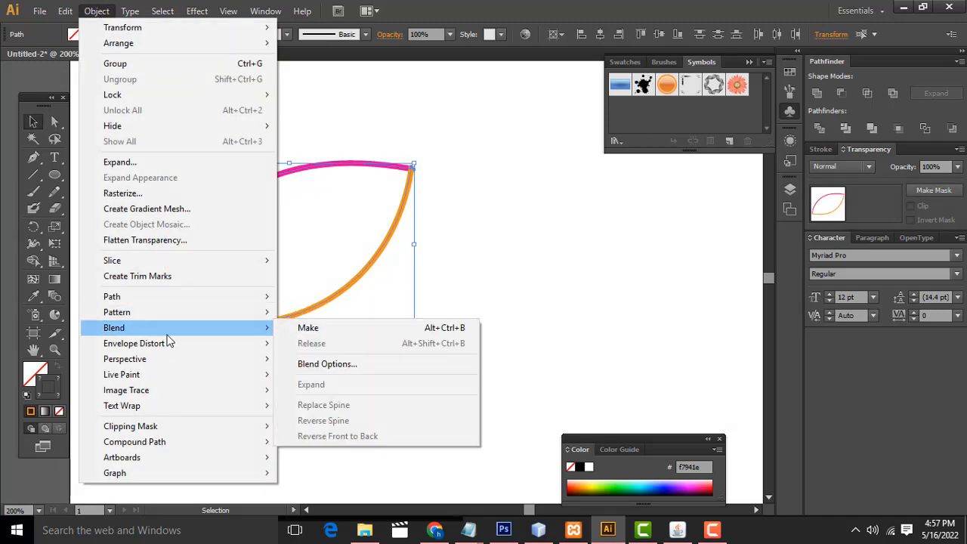
left_click(319, 366)
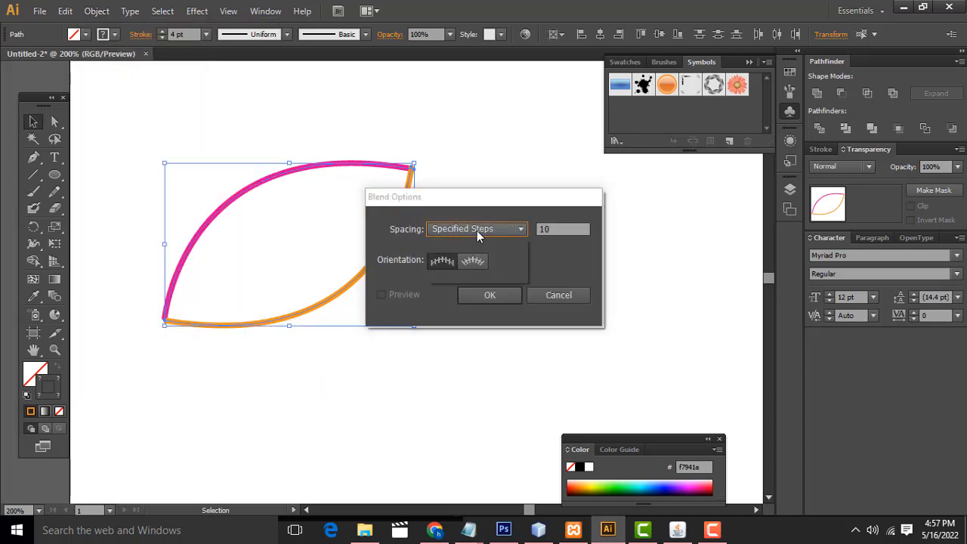
left_click(476, 230)
left_click(476, 245)
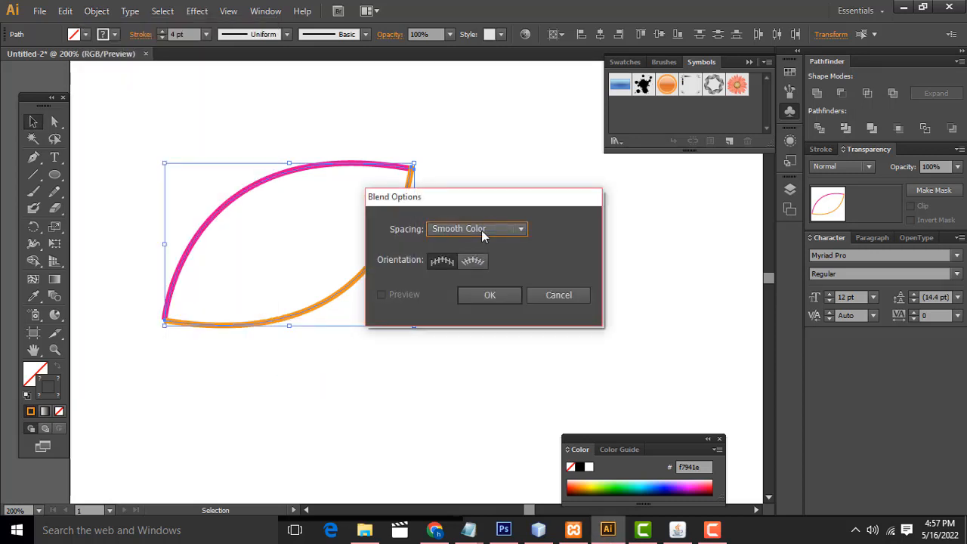
left_click(481, 231)
left_click(474, 259)
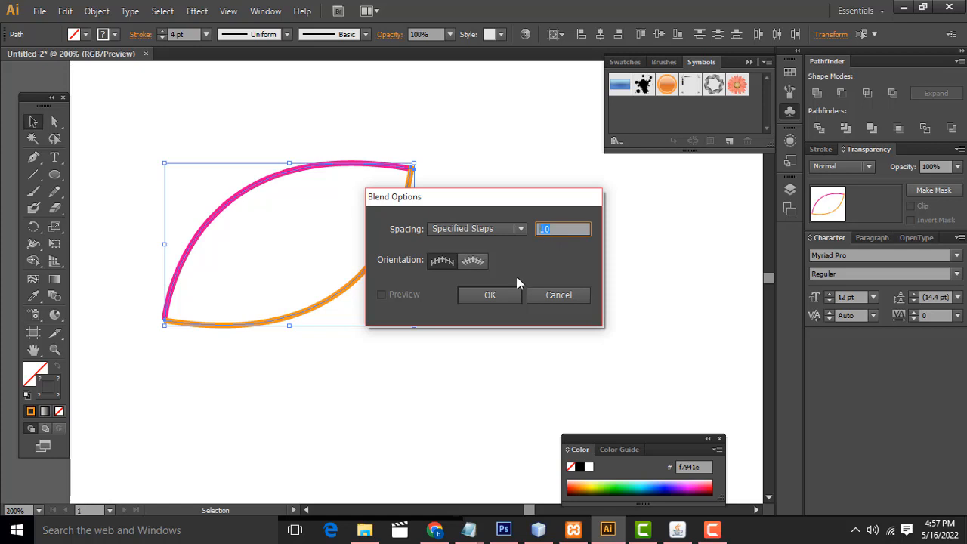
left_click(491, 297)
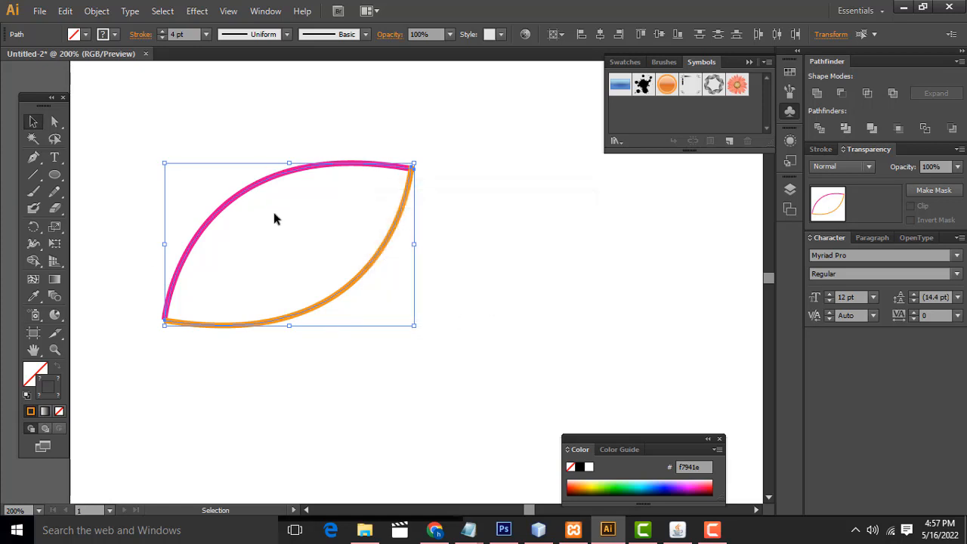
Step: Make a blend between the magenta and orange curves, and deselect it
left_click(97, 11)
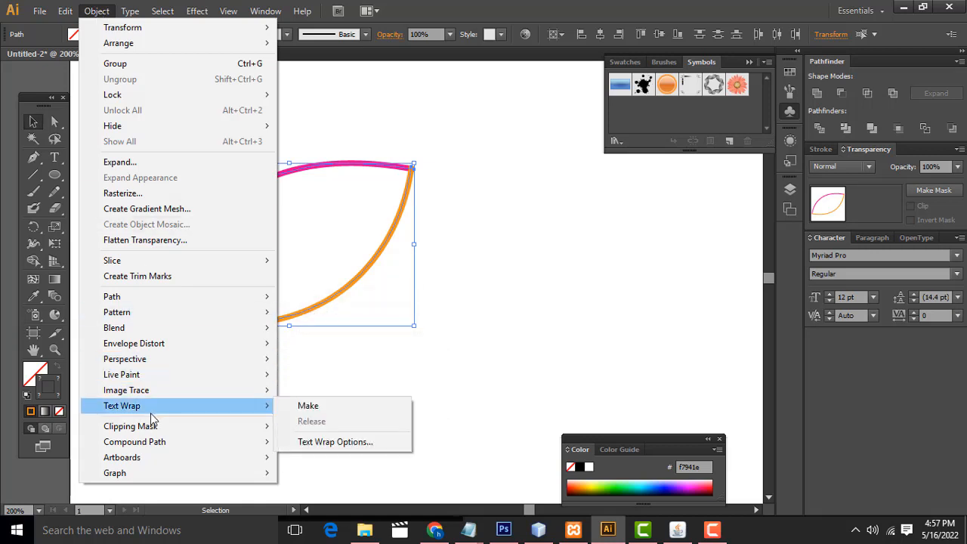
mouse_move(157, 332)
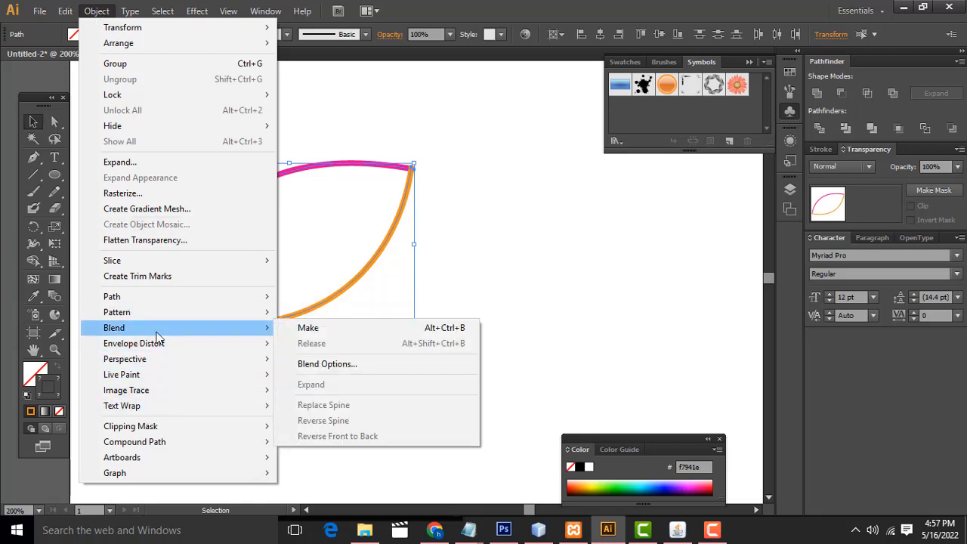
left_click(320, 334)
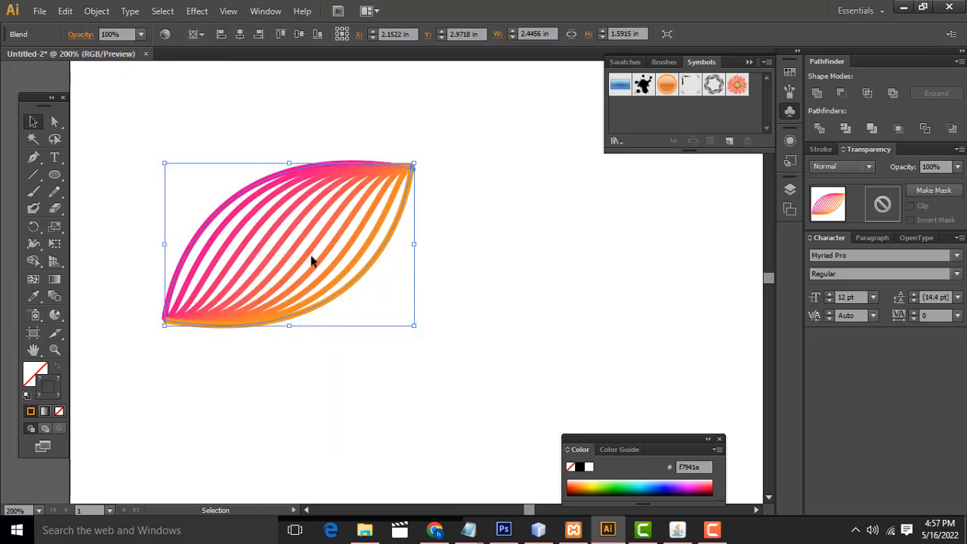
left_click(585, 246)
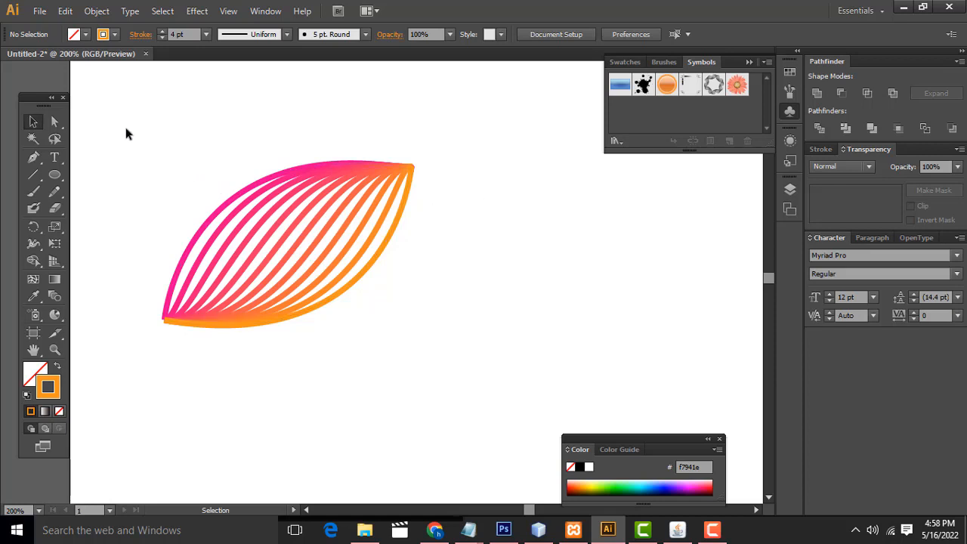
Step: Rotate the blended leaf counterclockwise until it stands upright, and group it
left_click_drag(119, 119, 494, 362)
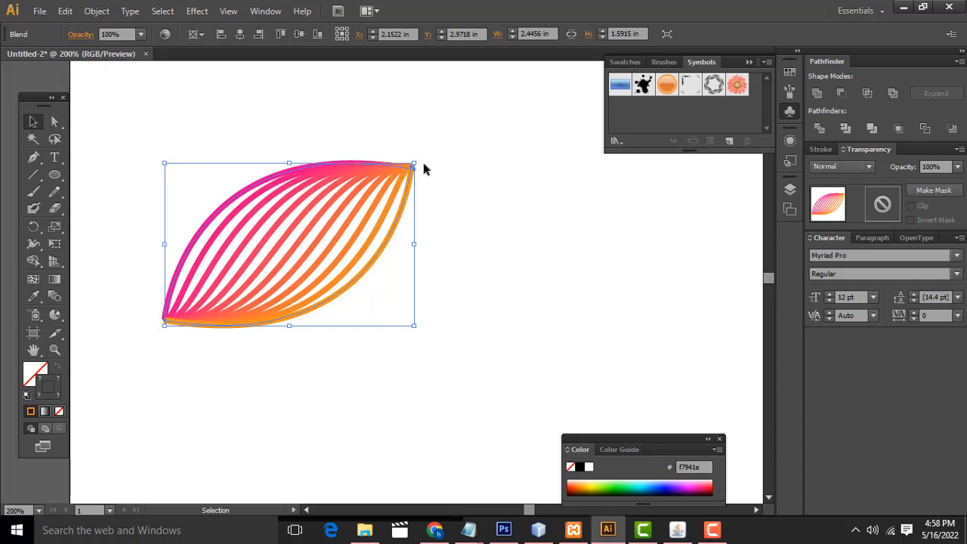
left_click_drag(424, 159, 294, 138)
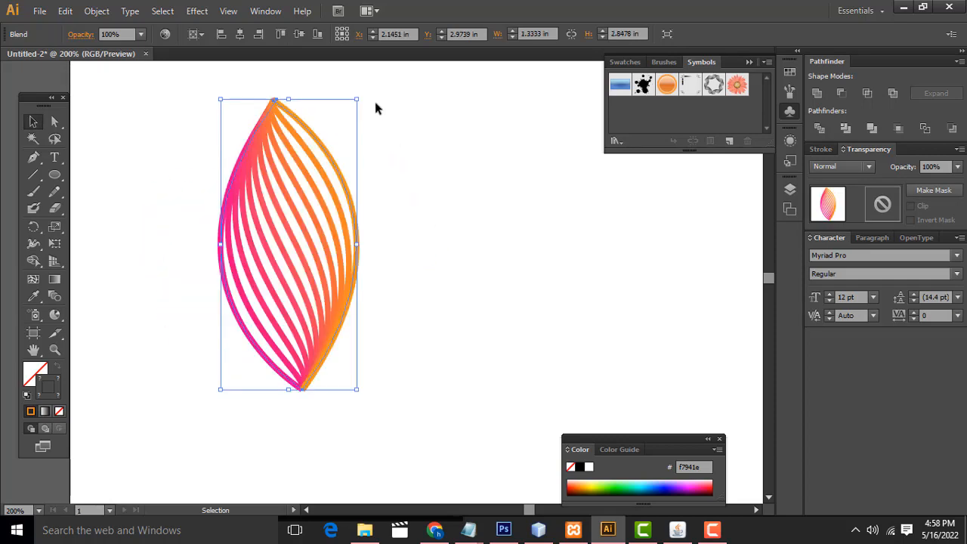
key("a")
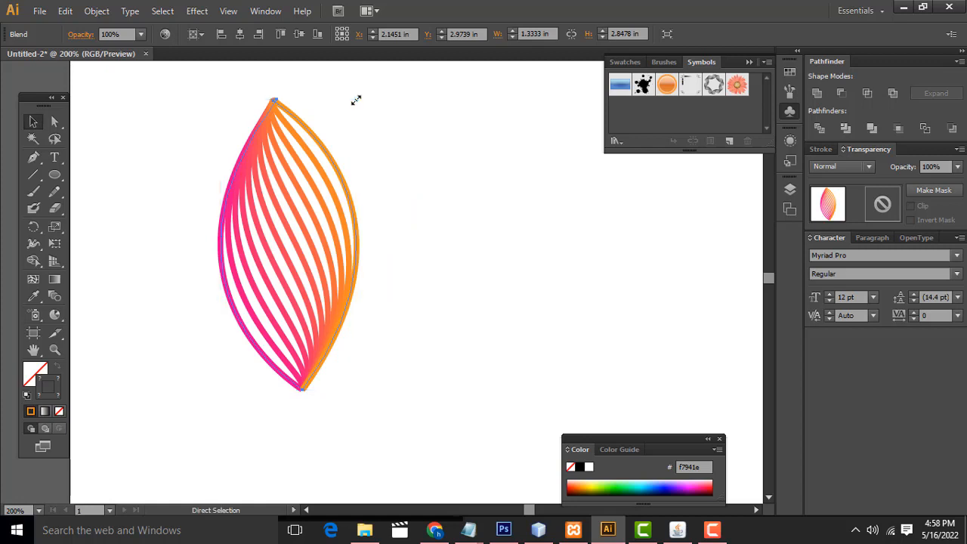
key("v")
left_click(97, 11)
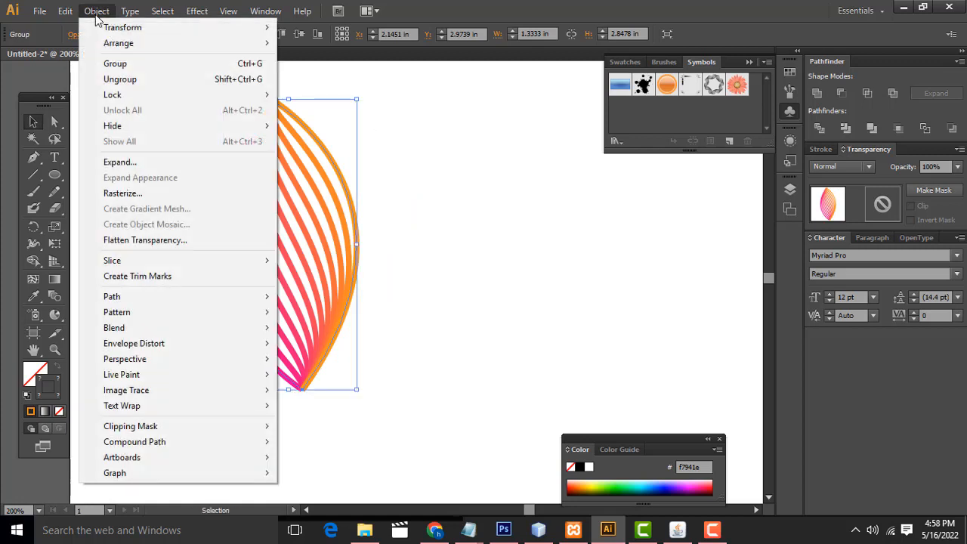
left_click(126, 64)
left_click(301, 110)
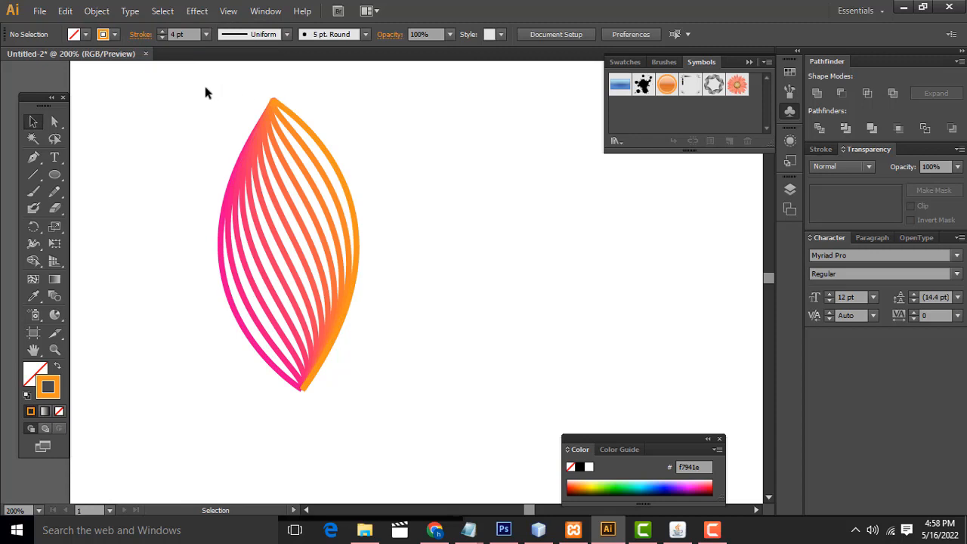
Step: Try scaling the grouped leaf down to about 0.87 by 1.87 in
left_click_drag(205, 86, 418, 392)
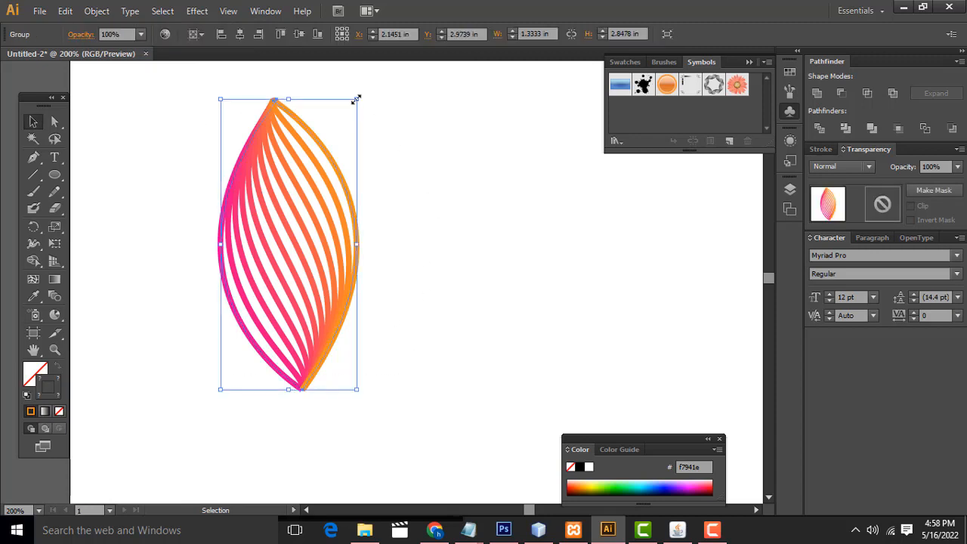
left_click_drag(356, 99, 301, 232)
scroll(461, 263, "down", 3)
key("ctrl+z")
key("ctrl+z")
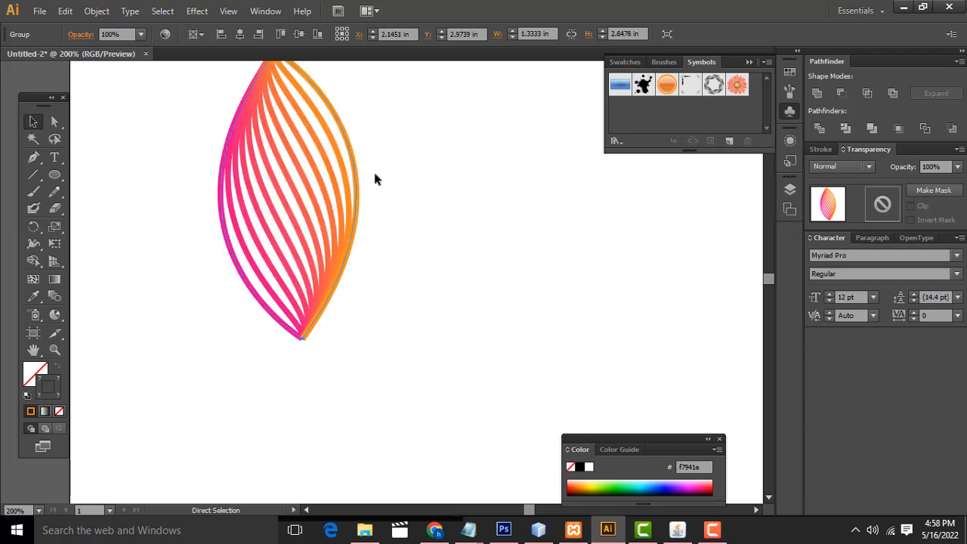
left_click_drag(352, 100, 311, 182)
left_click(322, 243)
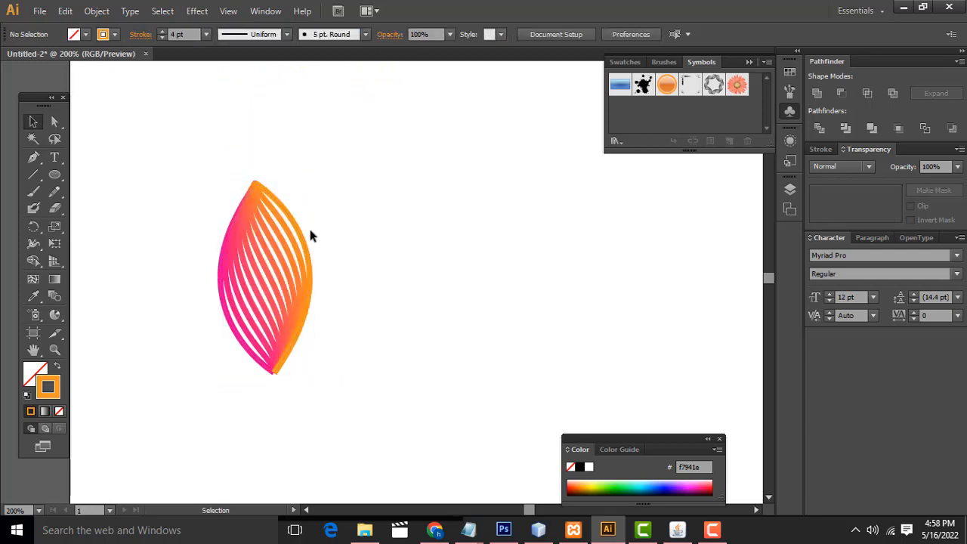
Step: Try ungrouping the leaf, and undo the changes back to before it was scaled down
left_click_drag(390, 401, 390, 400)
right_click(250, 273)
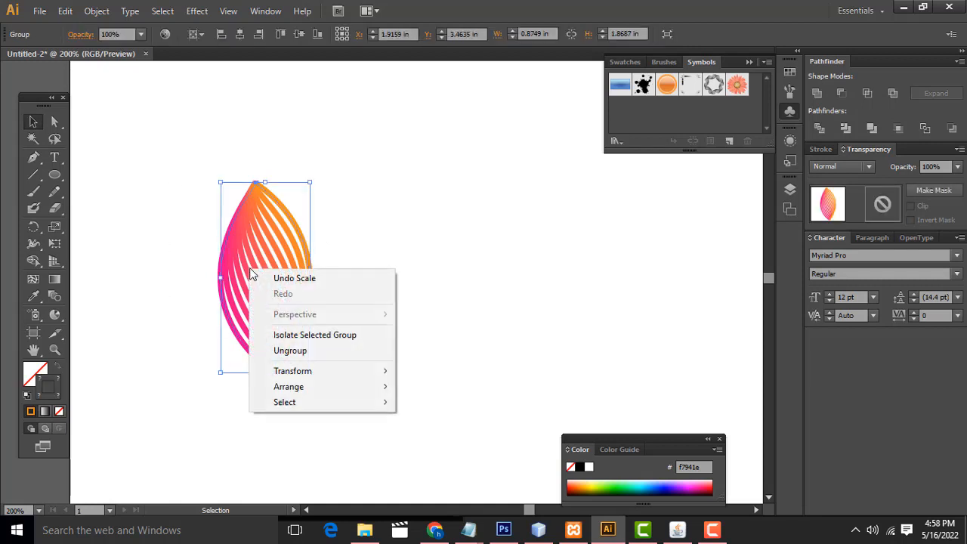
left_click(307, 348)
left_click(303, 352)
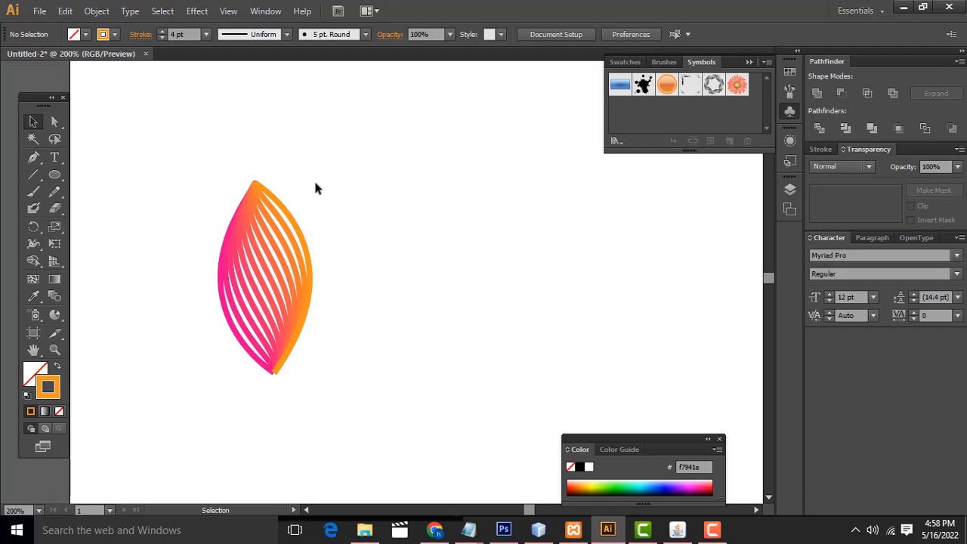
key("ctrl+z")
key("ctrl+z")
left_click(390, 207)
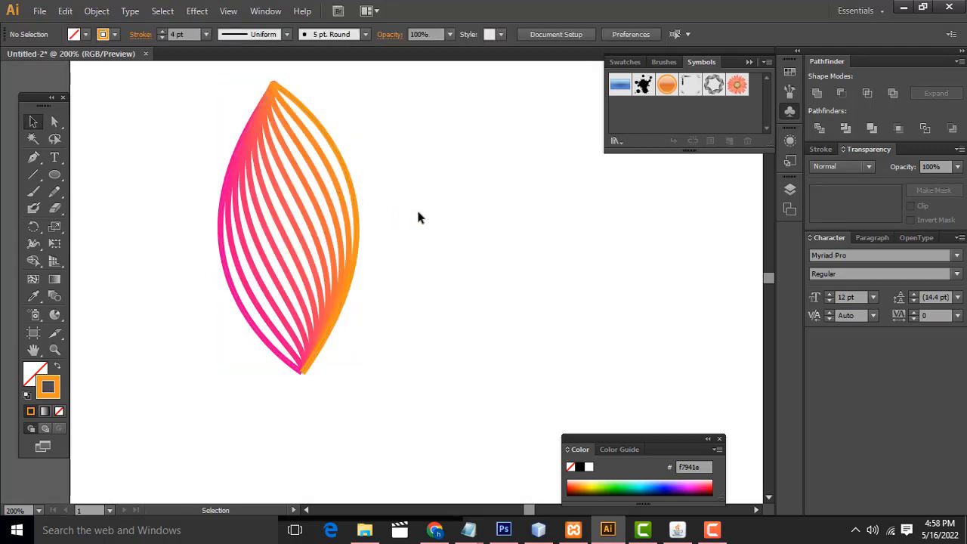
Step: Move the grouped leaf to the upper middle of the artboard
key("ctrl+minus")
key("ctrl+minus")
left_click_drag(417, 216, 283, 175)
left_click_drag(143, 115, 268, 305)
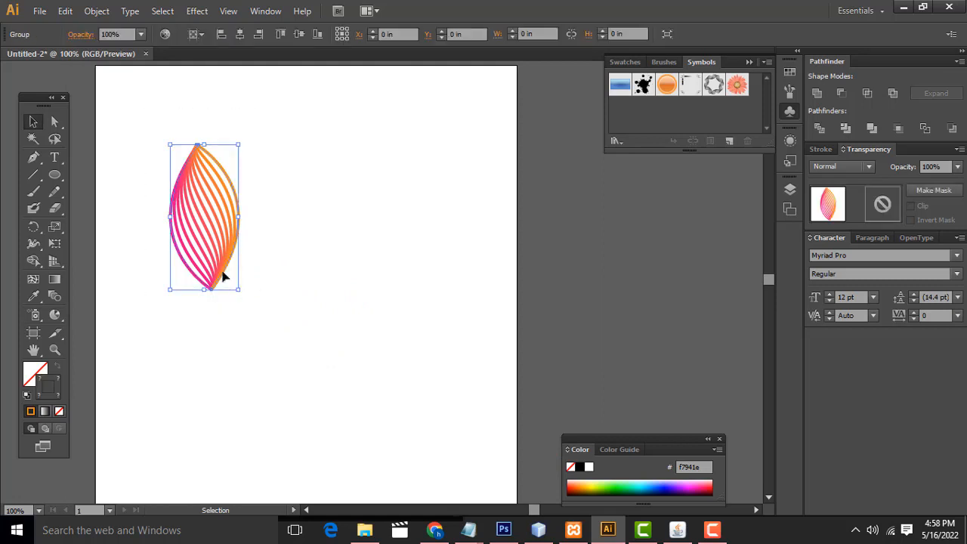
left_click_drag(209, 221, 308, 217)
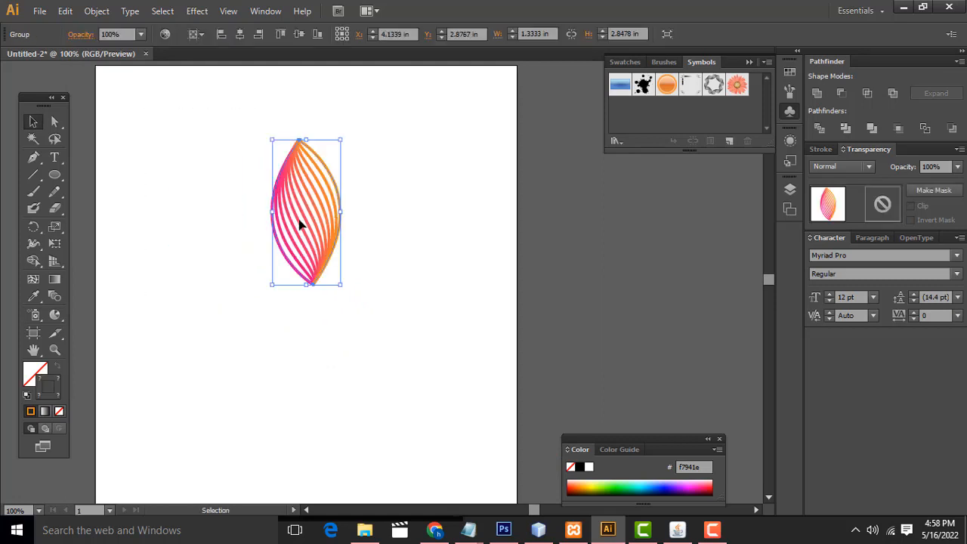
Step: Add a copy of the leaf tilted clockwise, with its base placed on the original leaf's base
left_click_drag(314, 232, 382, 233)
left_click_drag(415, 133, 439, 190)
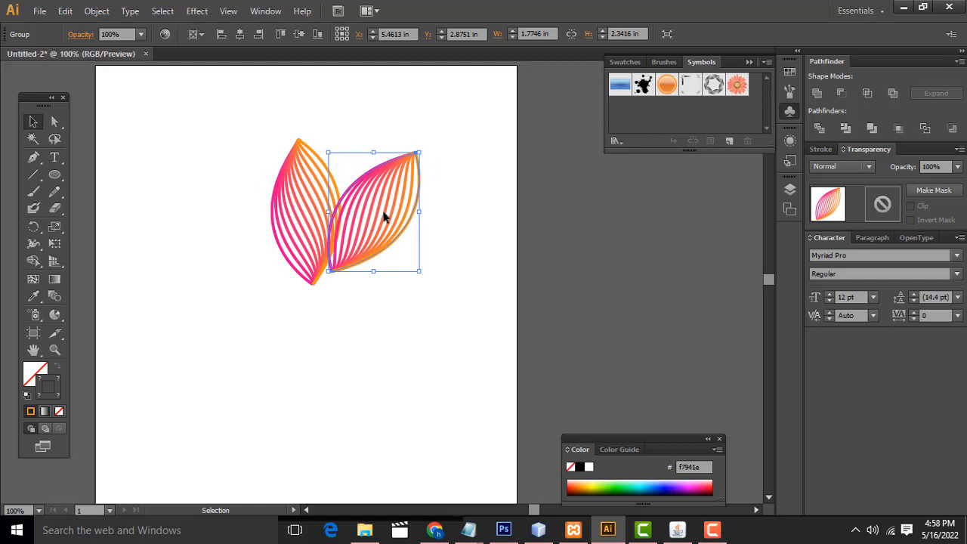
left_click(378, 304)
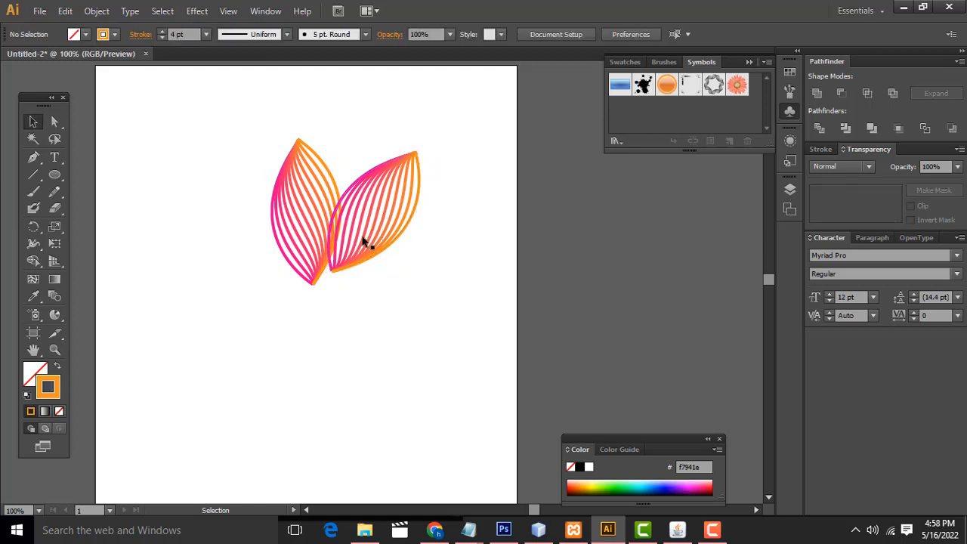
left_click_drag(368, 248, 352, 262)
left_click(478, 308)
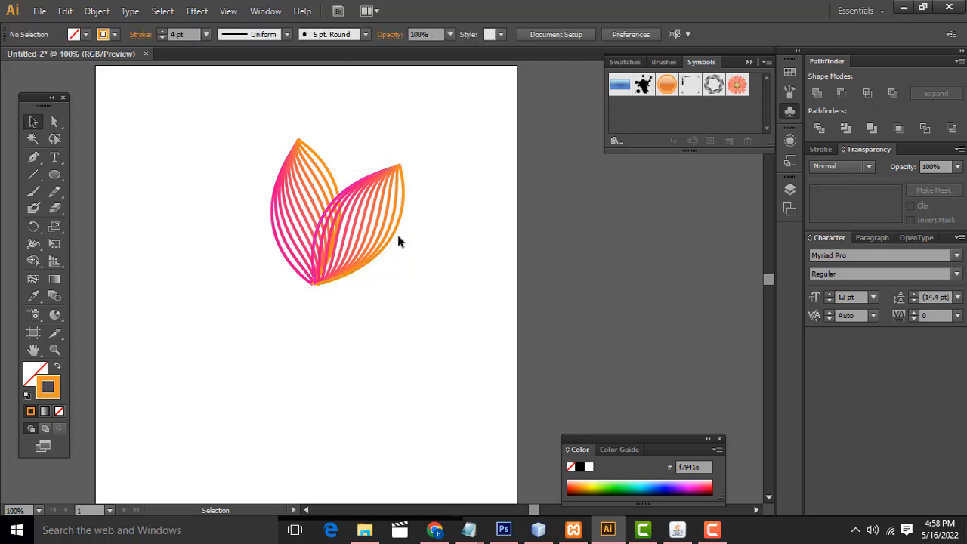
Step: Rotate the leaf copy slightly further clockwise and realign its base with the original leaf's base
left_click(401, 167)
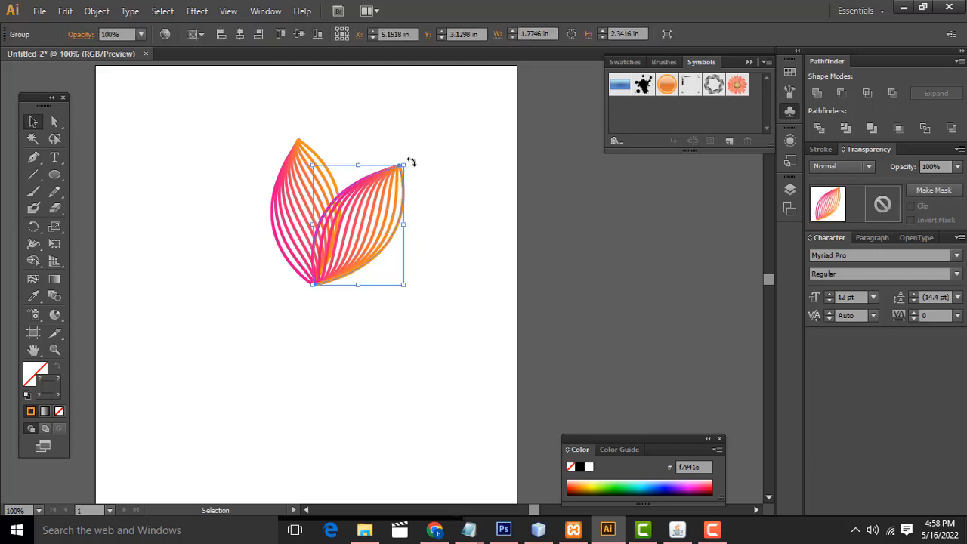
left_click_drag(410, 162, 423, 173)
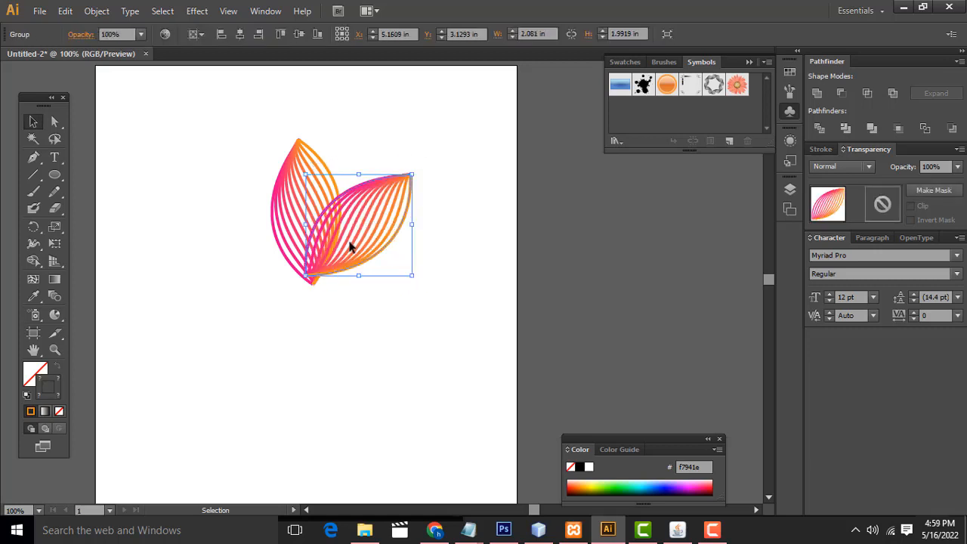
mouse_move(350, 247)
left_mouse_down()
mouse_move(389, 285)
mouse_move(388, 253)
mouse_move(357, 255)
left_mouse_up()
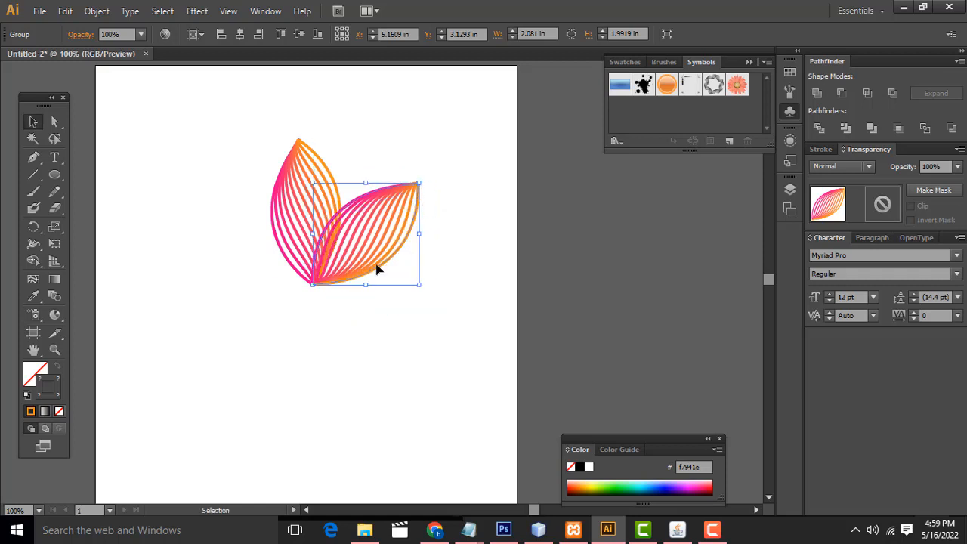
Step: Add a copy of the right leaf tilted counterclockwise on the left side, with its base placed on the shared base point
left_click(425, 330)
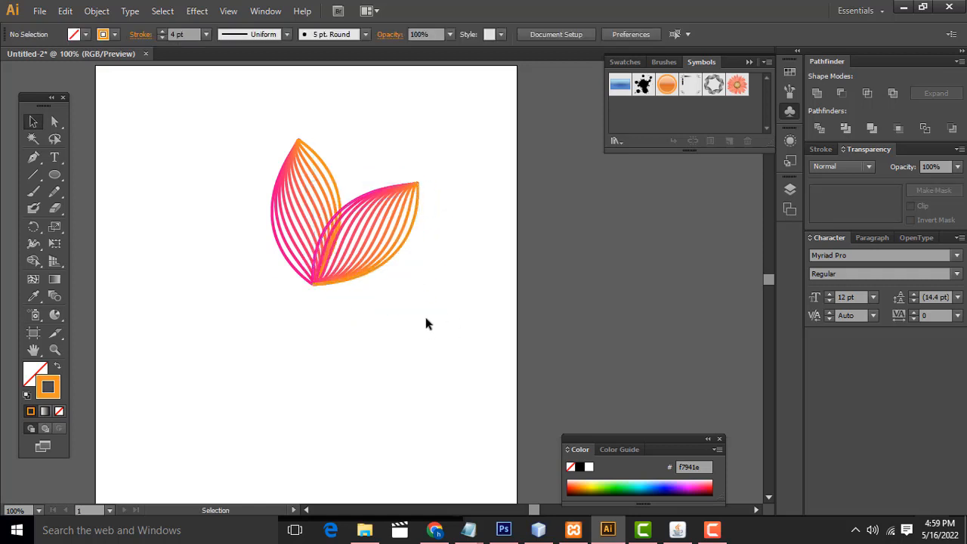
key("ctrl+equal")
scroll(430, 322, "up", 2)
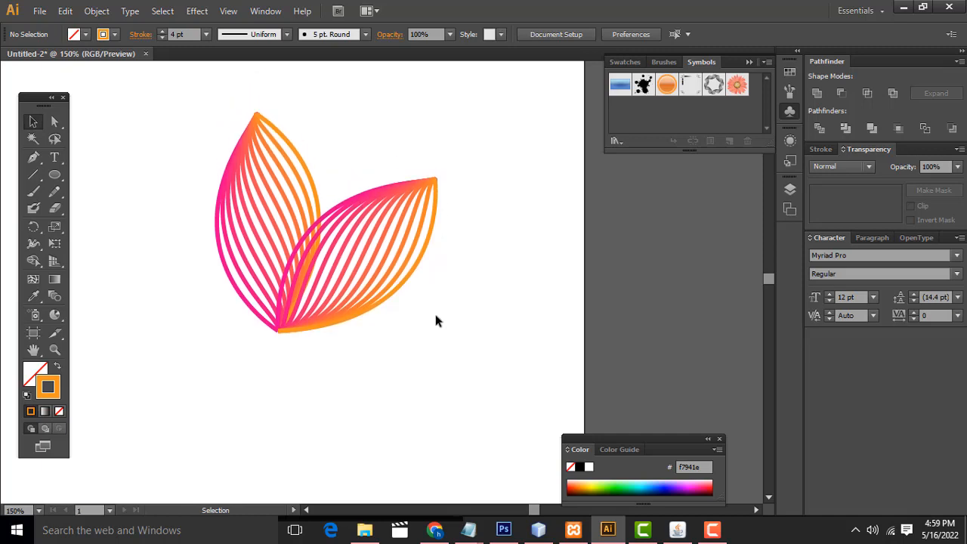
left_click(371, 254)
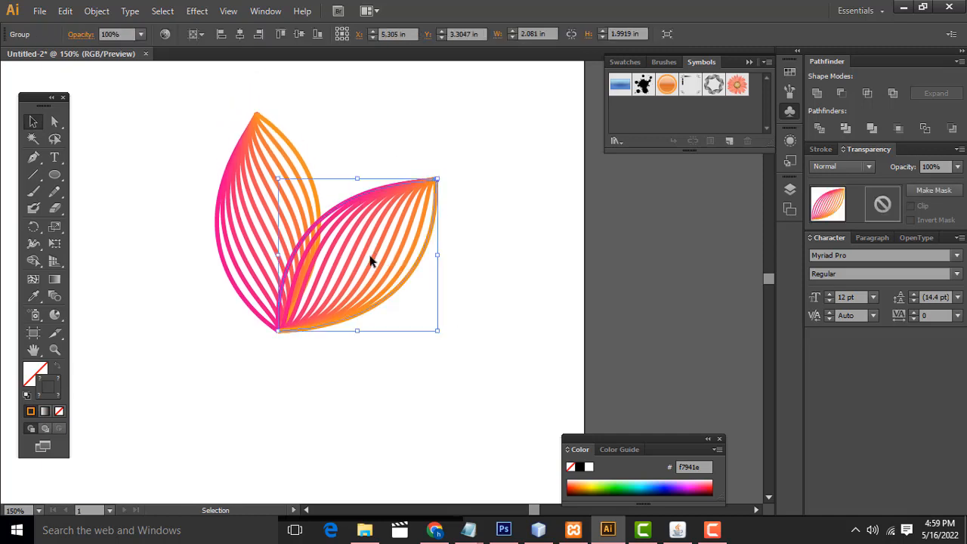
left_click_drag(314, 266, 159, 281)
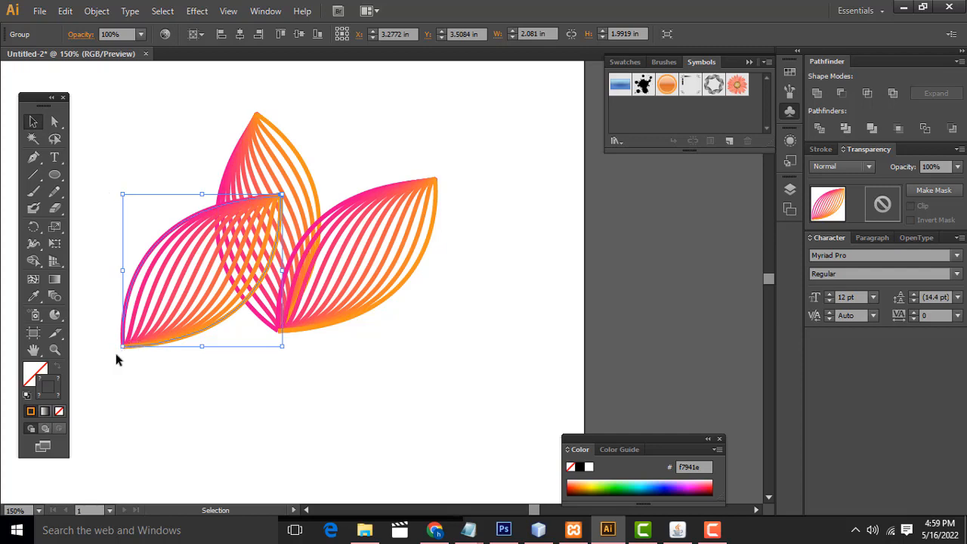
left_click_drag(123, 358, 265, 322)
left_click(302, 372)
left_click(338, 343)
left_click(246, 326)
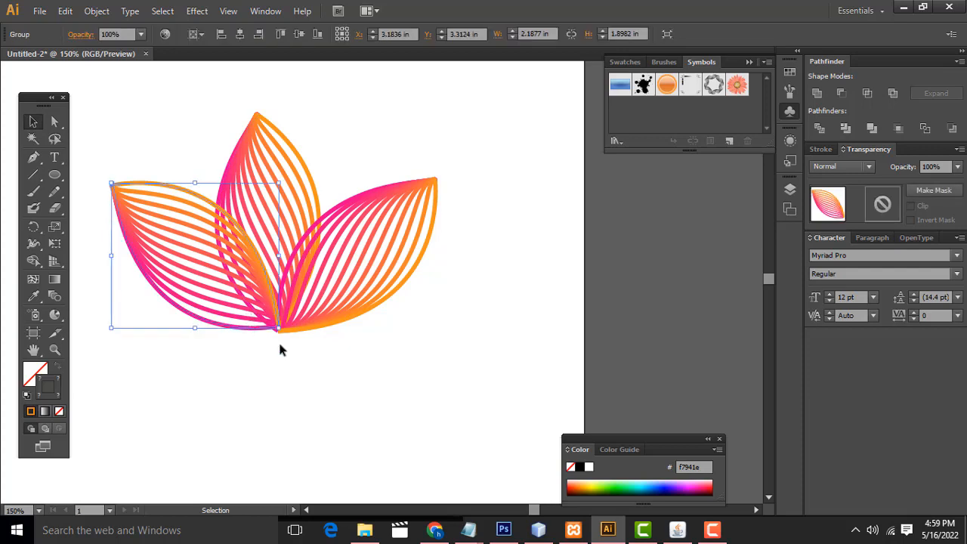
Step: Send the left leaf to the back, behind the other leaves
right_click(203, 236)
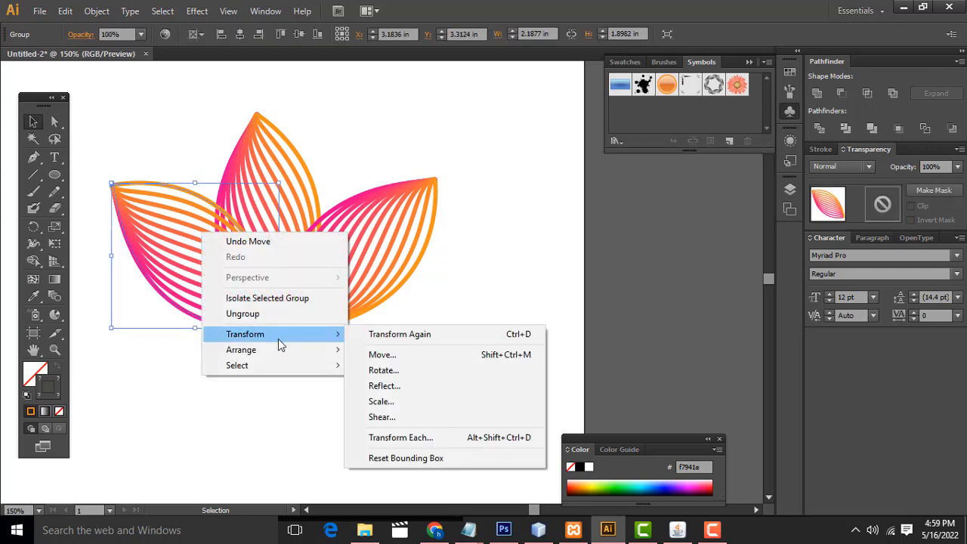
mouse_move(277, 354)
left_click(383, 396)
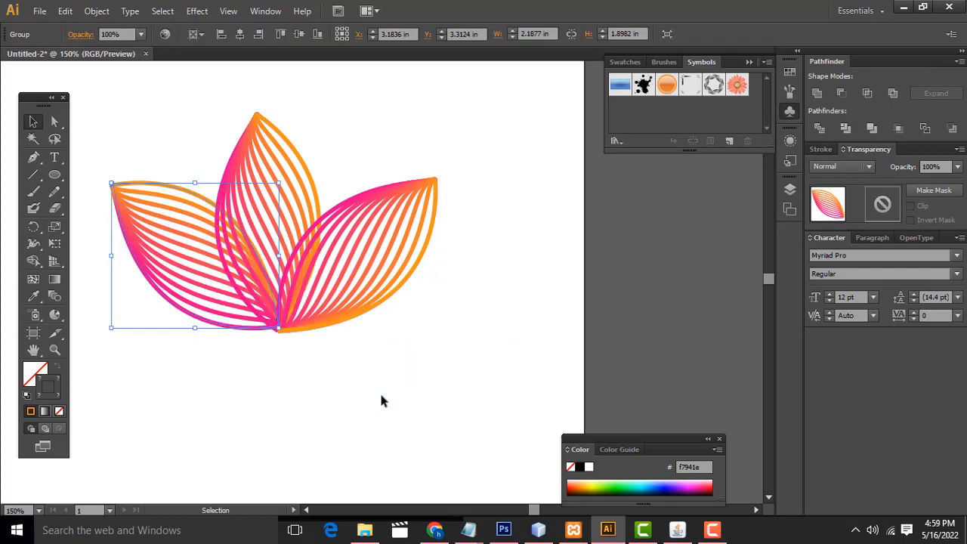
left_click(379, 391)
Step: Rotate the left leaf slightly further counterclockwise and realign its base with the shared base point
left_click(147, 189)
left_click_drag(115, 176, 110, 180)
left_click_drag(140, 232, 139, 242)
left_click(342, 357)
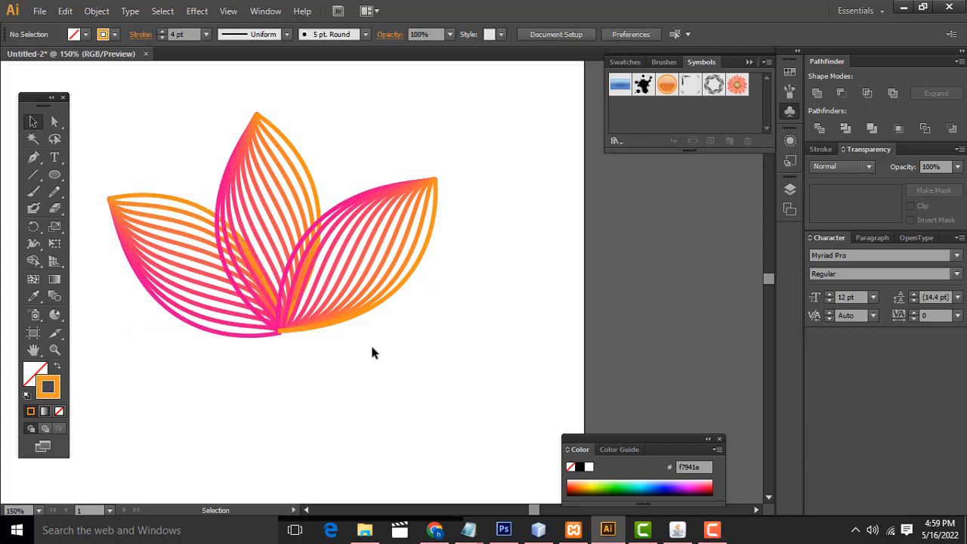
Step: Send the right leaf to the back and nudge it slightly down toward the shared base
left_click(376, 306)
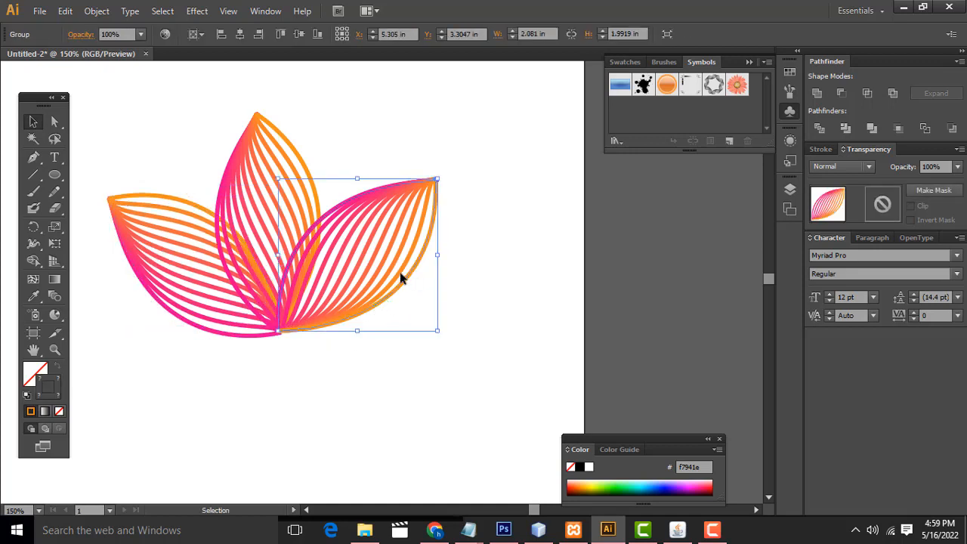
right_click(395, 254)
left_click(514, 176)
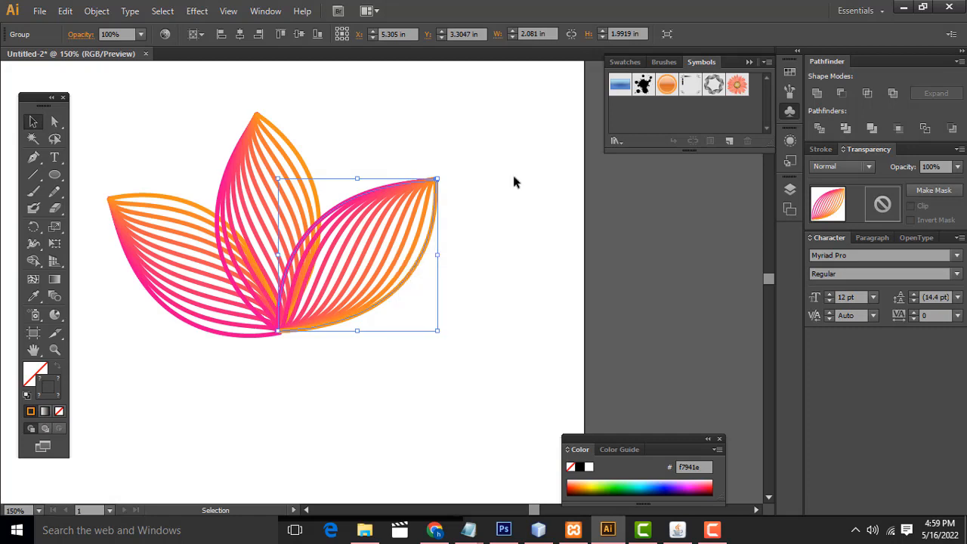
right_click(414, 193)
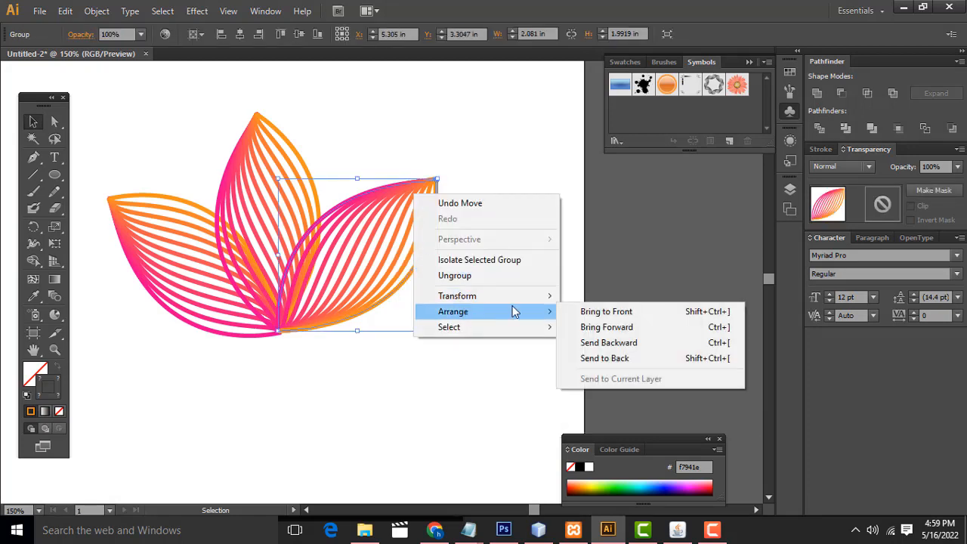
mouse_move(540, 317)
left_click(601, 358)
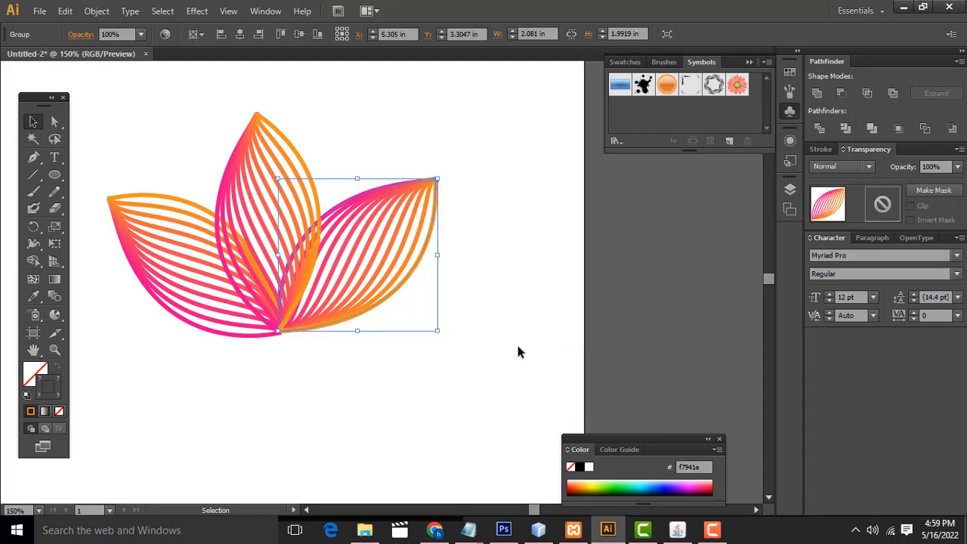
left_click(516, 342)
left_click_drag(403, 244, 407, 253)
left_click(443, 379)
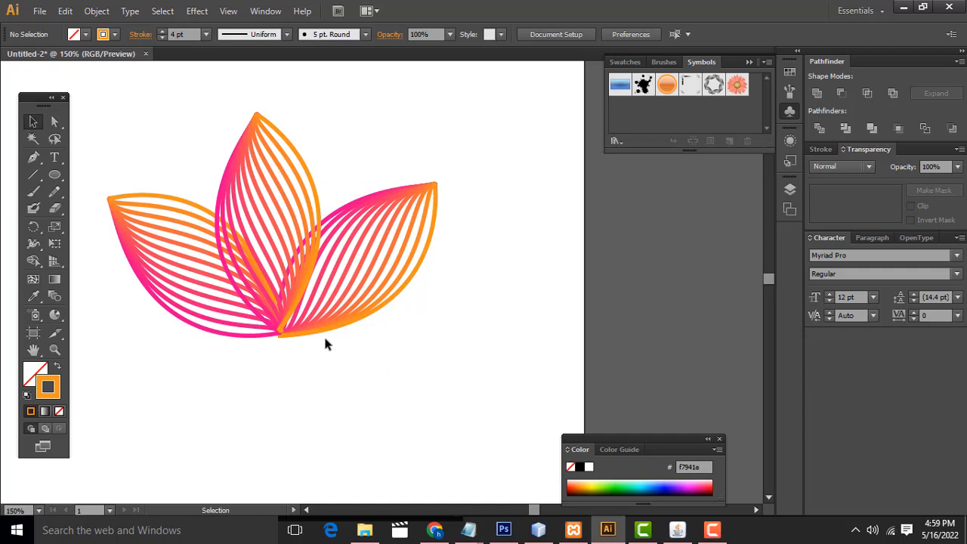
Step: Place a copy of the right leaf farther right, and rotate the original counterclockwise with its base back on the shared base
left_click(380, 196)
left_click_drag(380, 197, 482, 224)
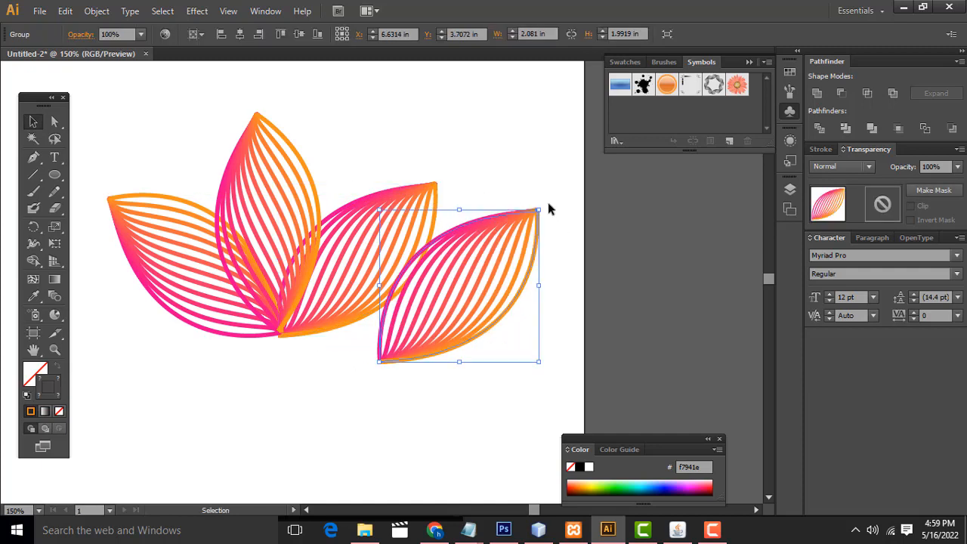
left_click(428, 189)
left_click_drag(443, 181, 414, 173)
left_click_drag(363, 198, 344, 181)
left_click(457, 169)
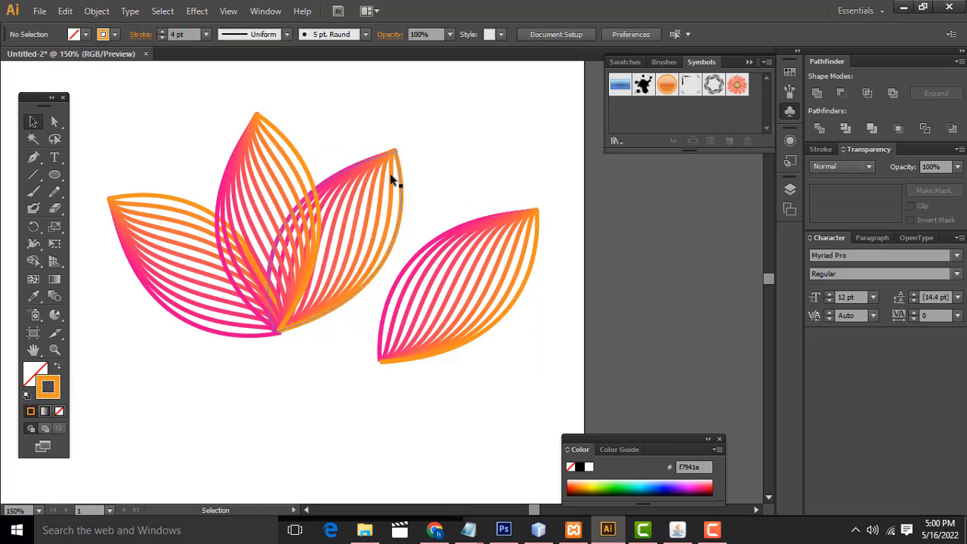
Step: Rotate the separate leaf copy slightly clockwise and move its base onto the shared base point as the outer right leaf
left_click(436, 241)
left_click_drag(436, 241, 378, 229)
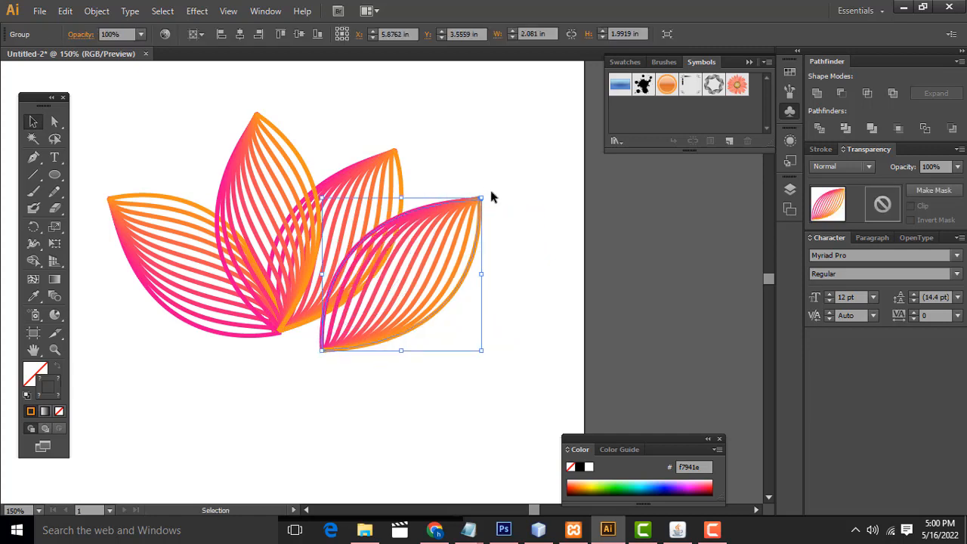
left_click(491, 191)
left_click(481, 200)
left_click_drag(487, 194, 494, 214)
left_click_drag(442, 258, 410, 259)
left_click(529, 281)
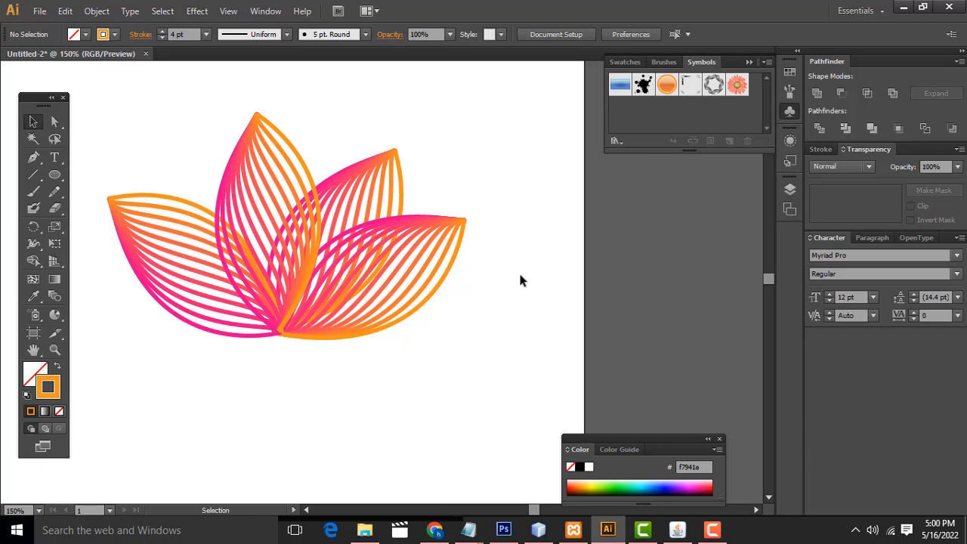
Step: Send the outer right leaf to the back, behind the other leaves
left_click(383, 227)
right_click(386, 228)
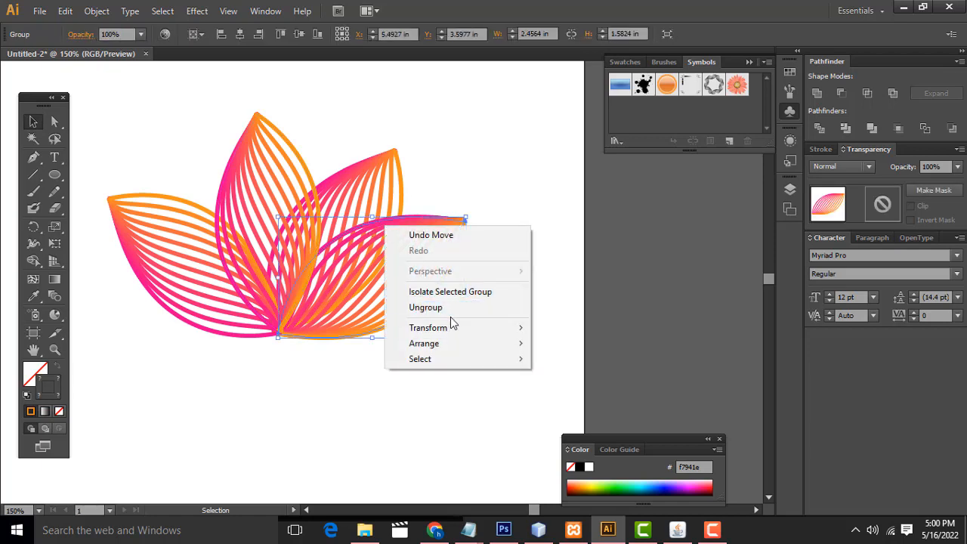
mouse_move(452, 332)
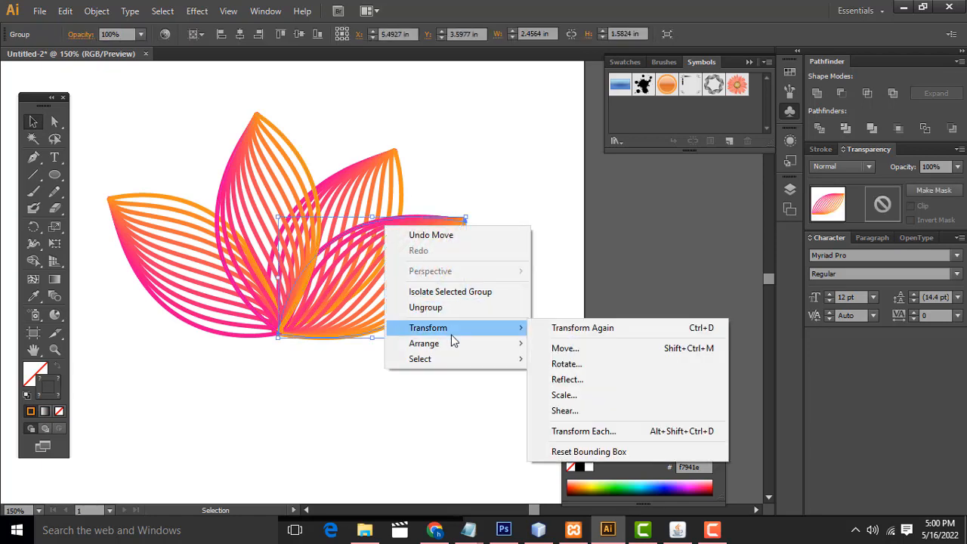
left_click(622, 398)
left_click(302, 361)
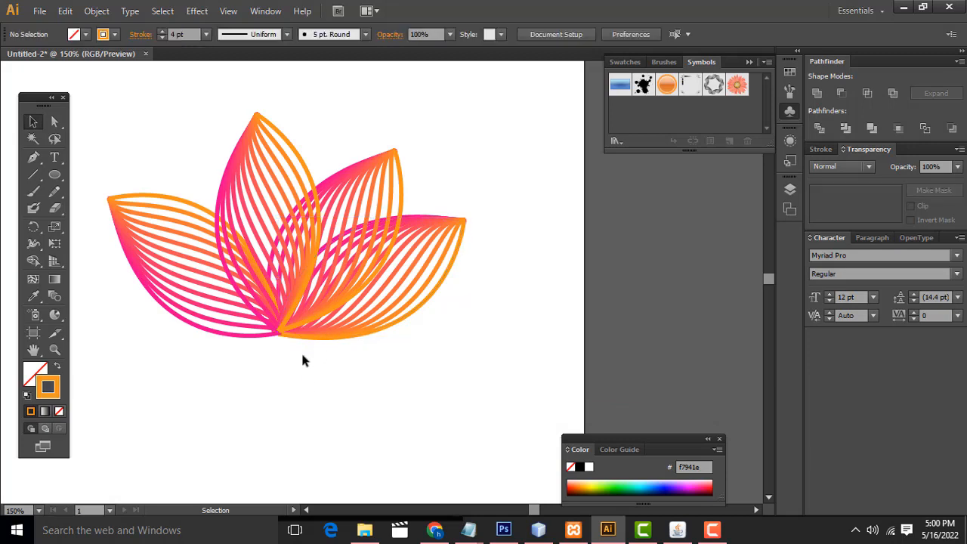
Step: Rotate the leaf between the middle and outer right leaves to a more upright angle, keeping its base on the shared point
left_click(399, 152)
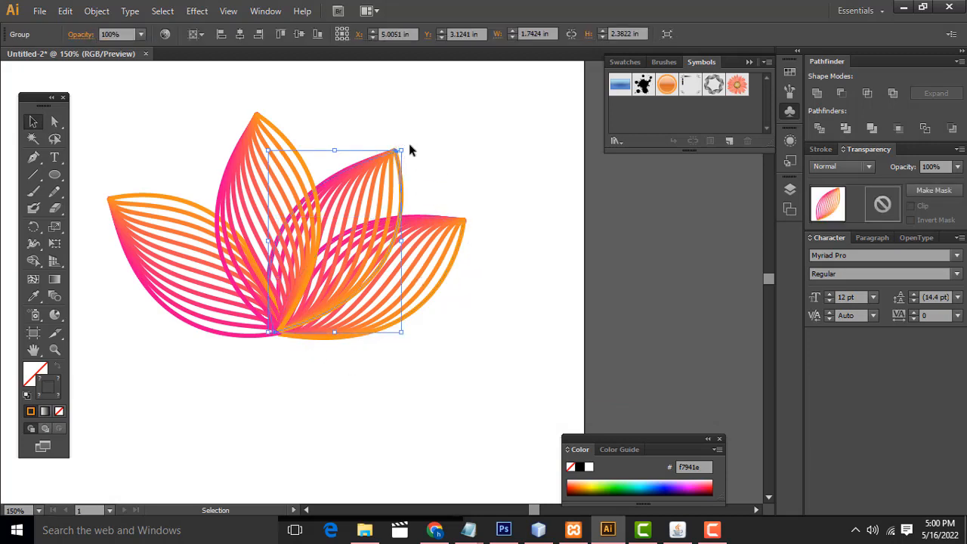
left_click_drag(404, 146, 371, 162)
left_click(452, 125)
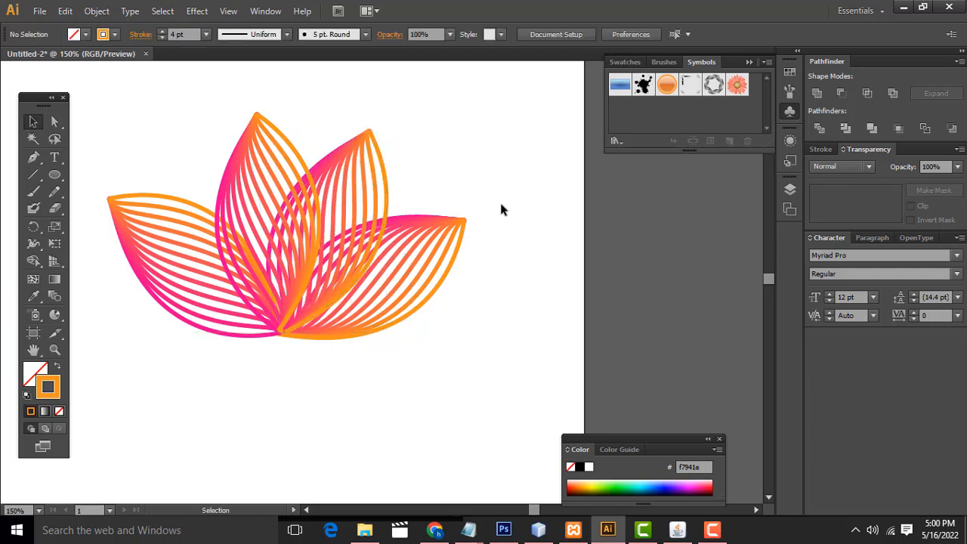
Step: Delete all the leaves of the flower from the artboard
scroll(451, 224, "down", 2)
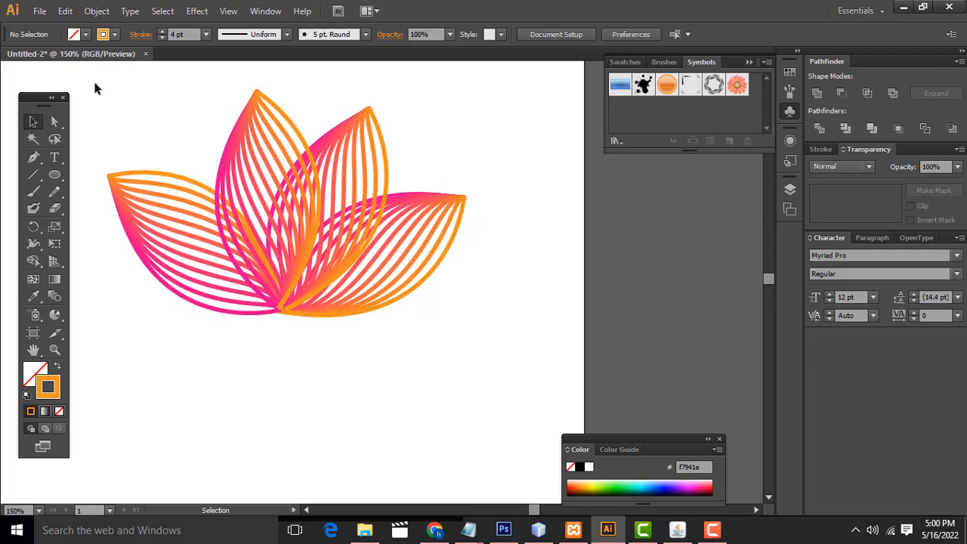
left_click_drag(93, 83, 476, 326)
key("Delete")
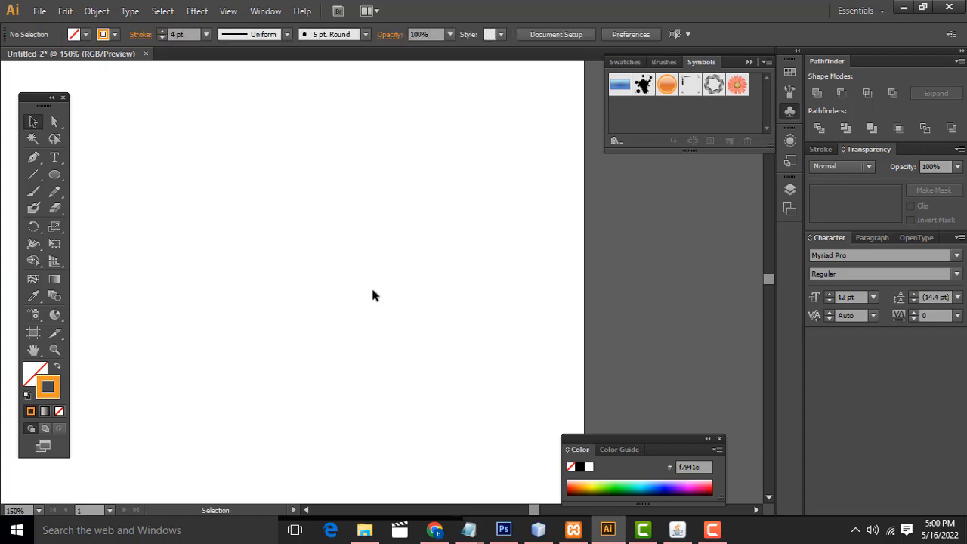
Step: Draw an open arched curve with the Pen tool, rising from lower left to a flat upper-right end
left_click(32, 177)
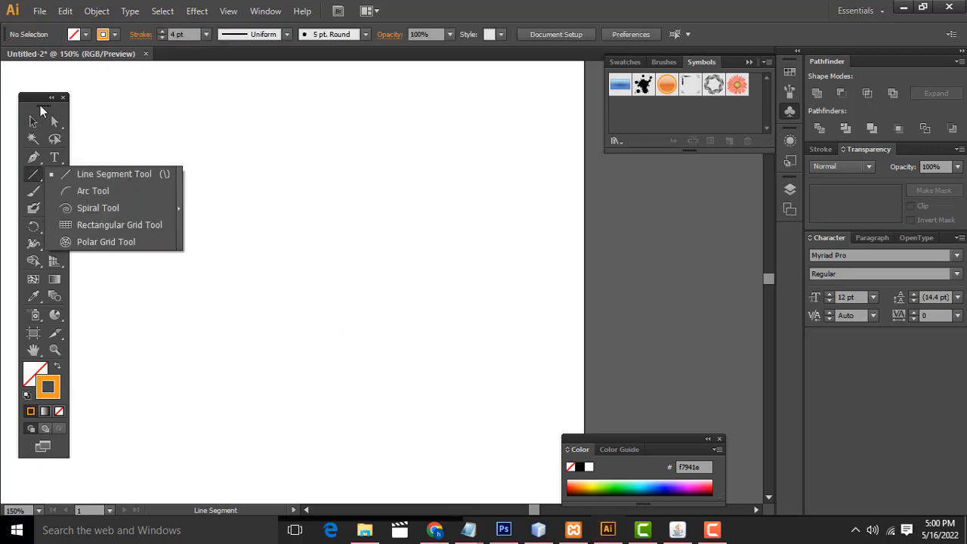
left_click(33, 157)
left_click_drag(137, 256, 146, 253)
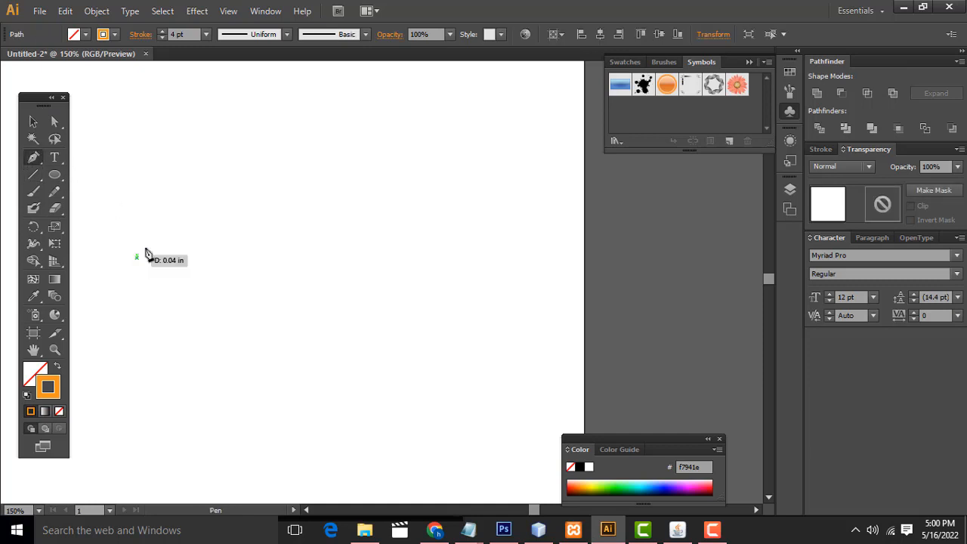
left_click_drag(279, 175, 403, 180)
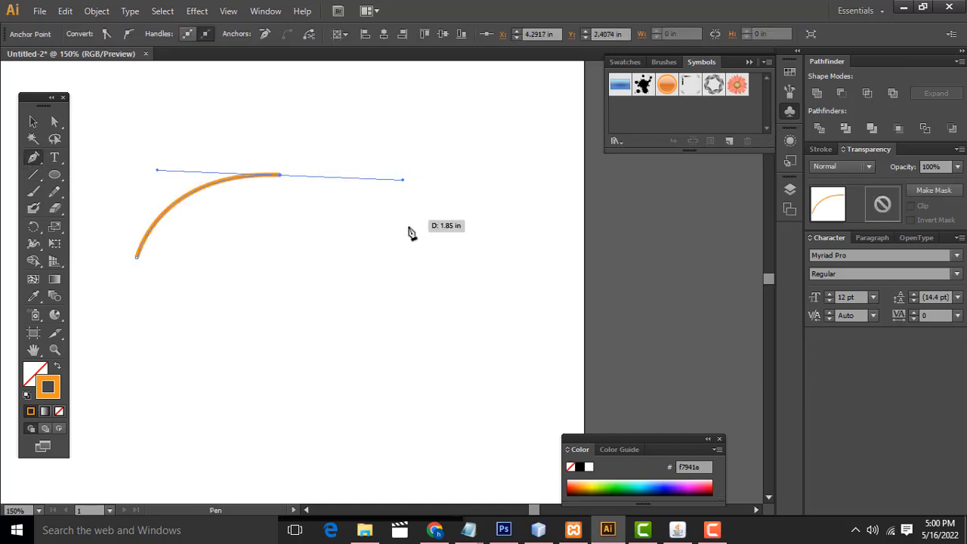
left_click(32, 121)
left_click(371, 133)
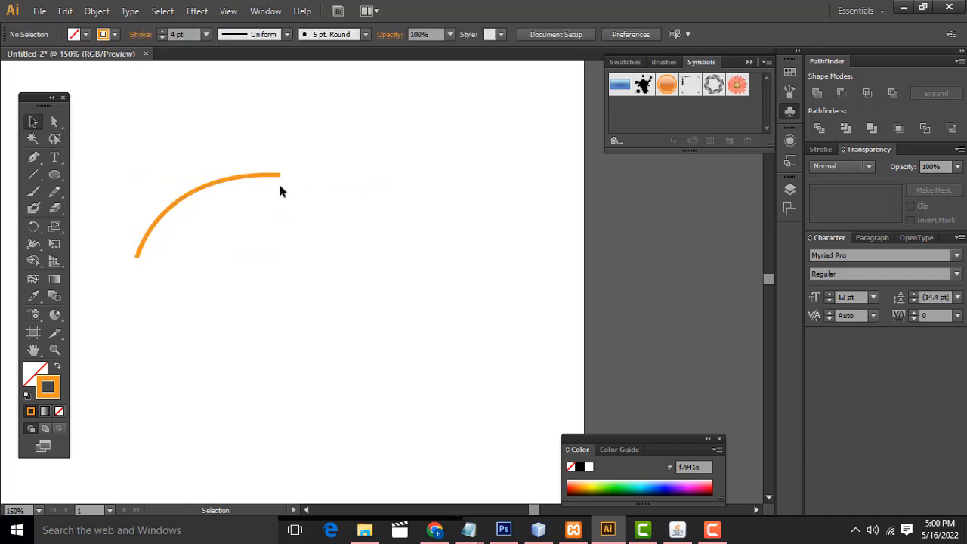
Step: Paste a copy of the orange curve and place it below and to the right of the original
left_click(247, 177)
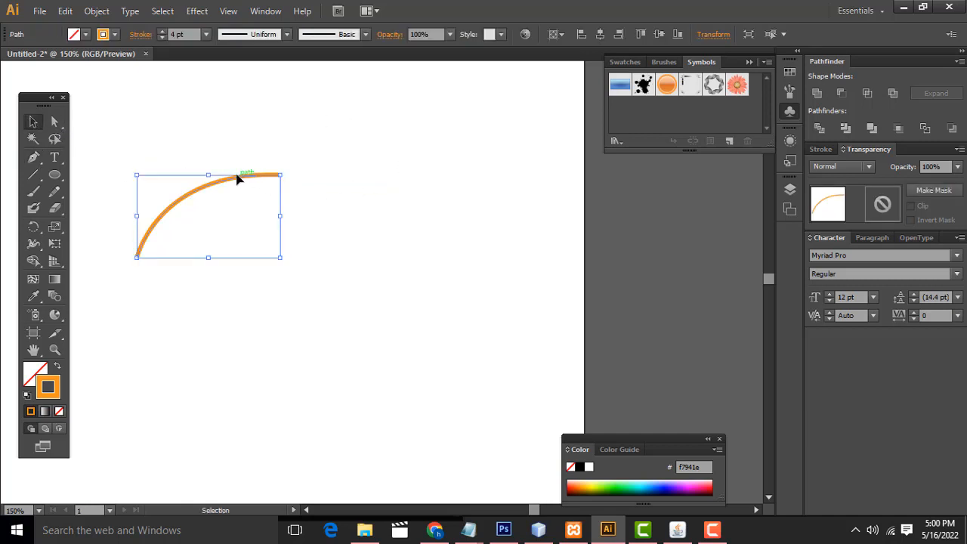
right_click(236, 178)
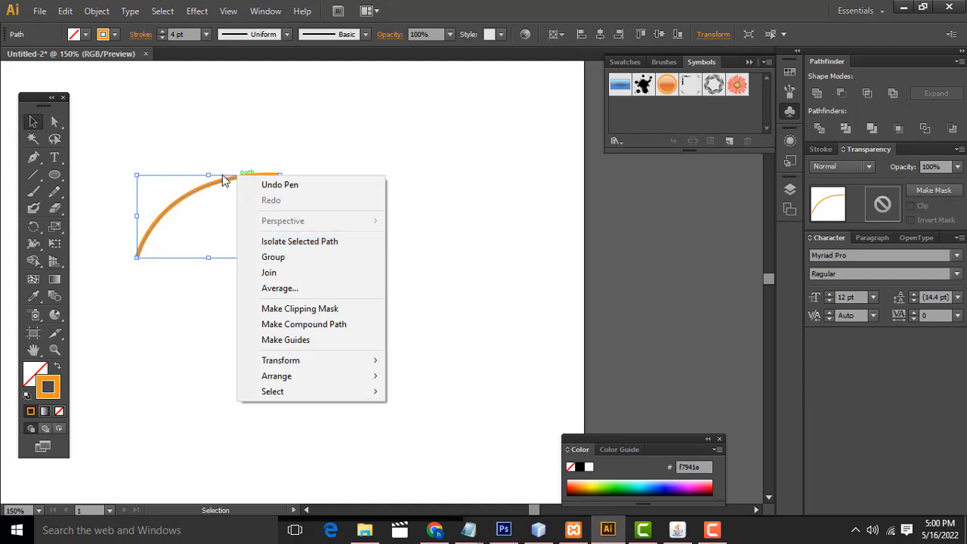
left_click(223, 180)
key("a")
left_click(217, 185)
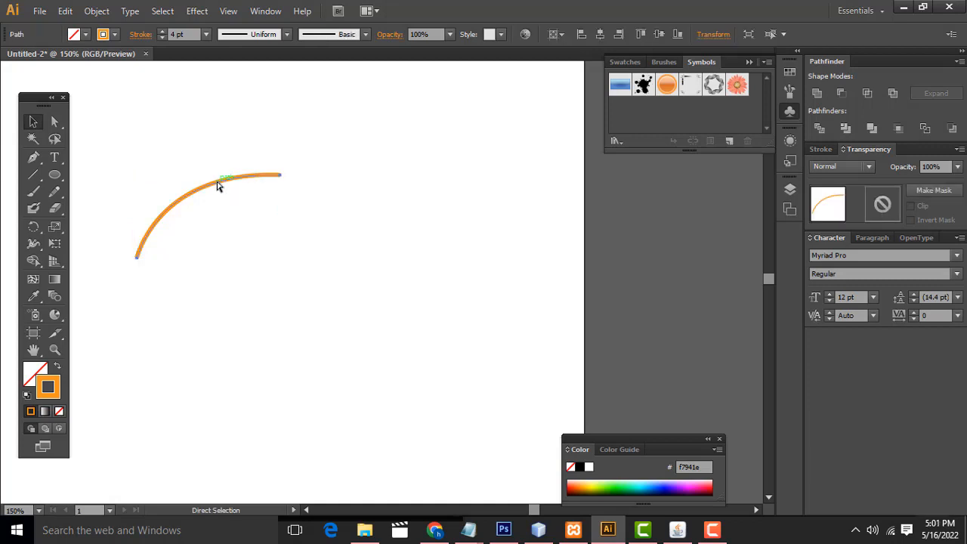
left_click_drag(218, 185, 327, 251)
Step: Rotate the copied curve about half a turn so that it bows downward
right_click(326, 252)
mouse_move(400, 436)
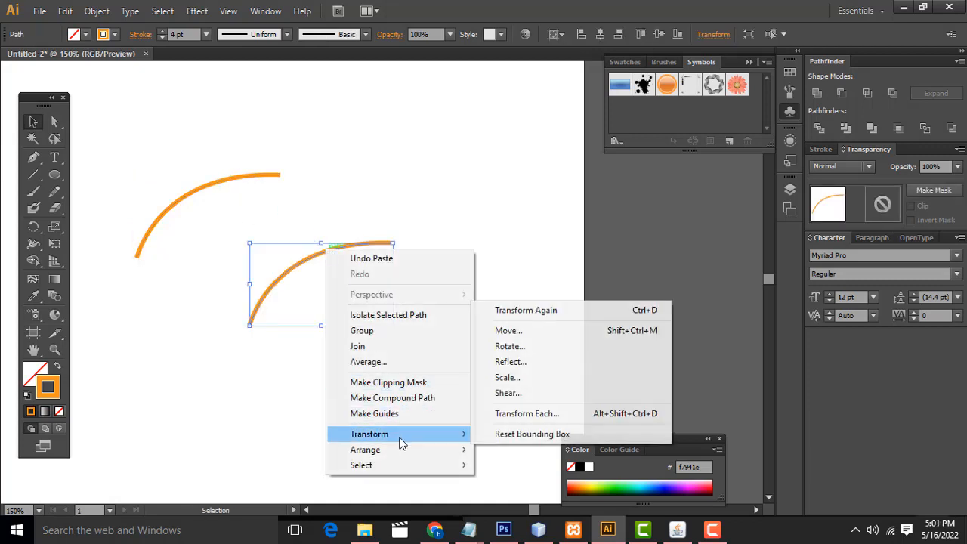
left_click(508, 346)
left_click(619, 315)
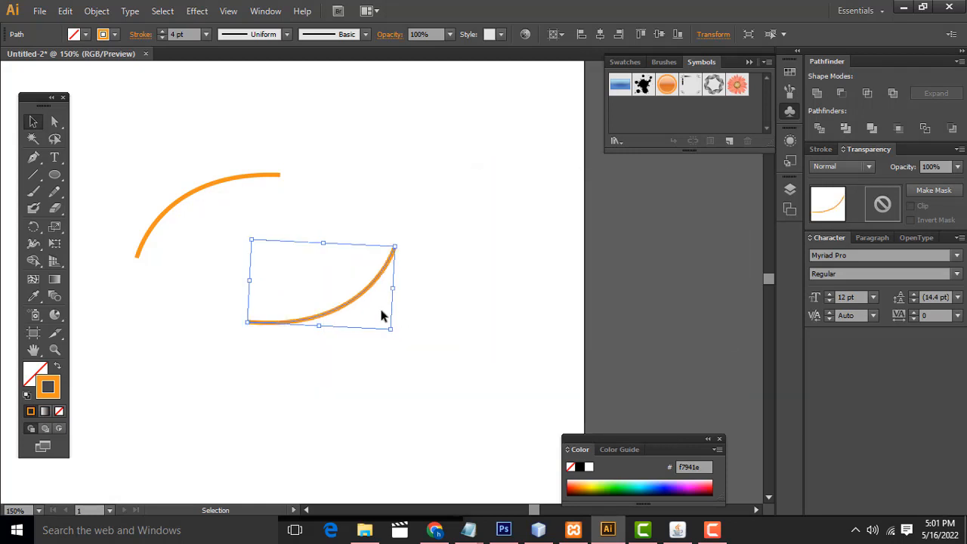
Step: Move the rotated curve under the arched one and fine-tune its position so both ends meet in a closed leaf outline
left_click_drag(352, 316, 234, 246)
left_click_drag(288, 181, 288, 182)
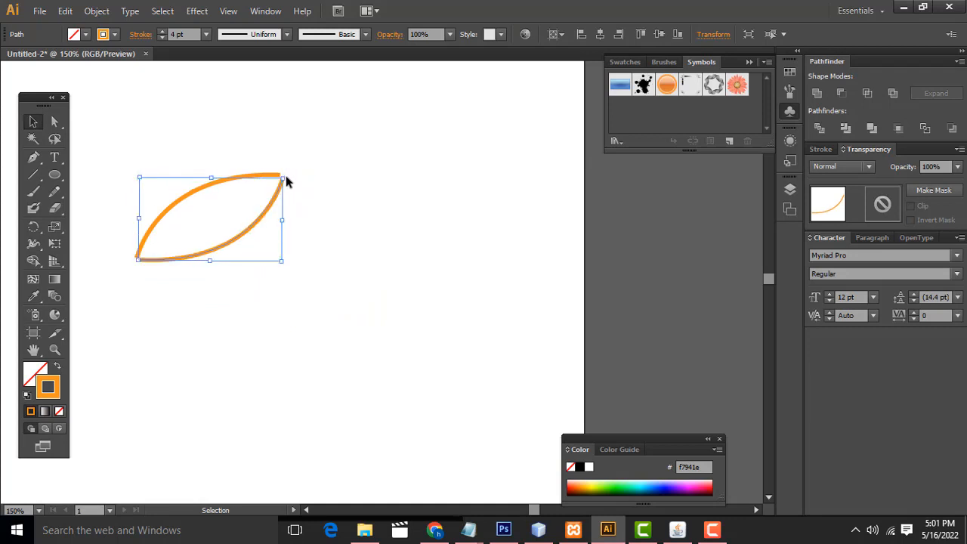
key("ctrl+plus")
left_click_drag(286, 175, 474, 236)
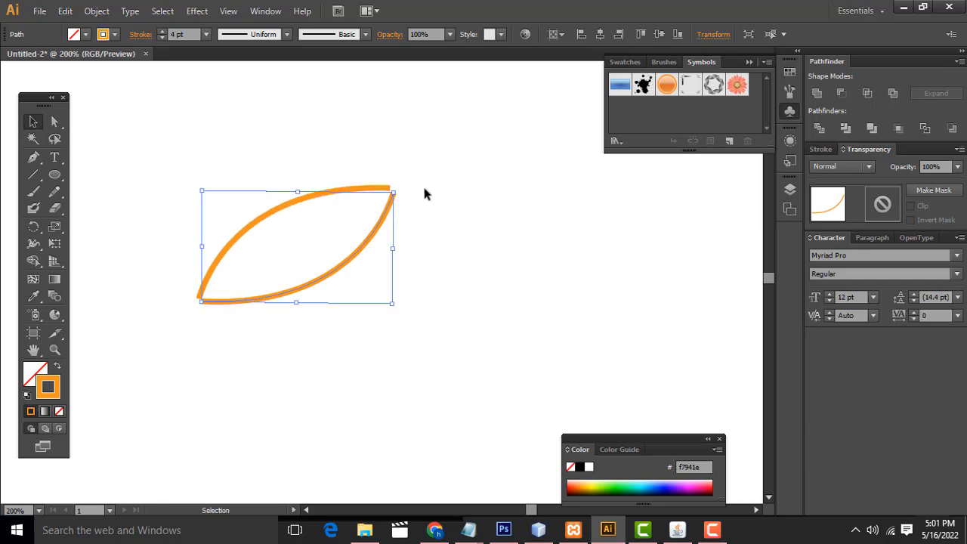
left_click_drag(397, 186, 390, 189)
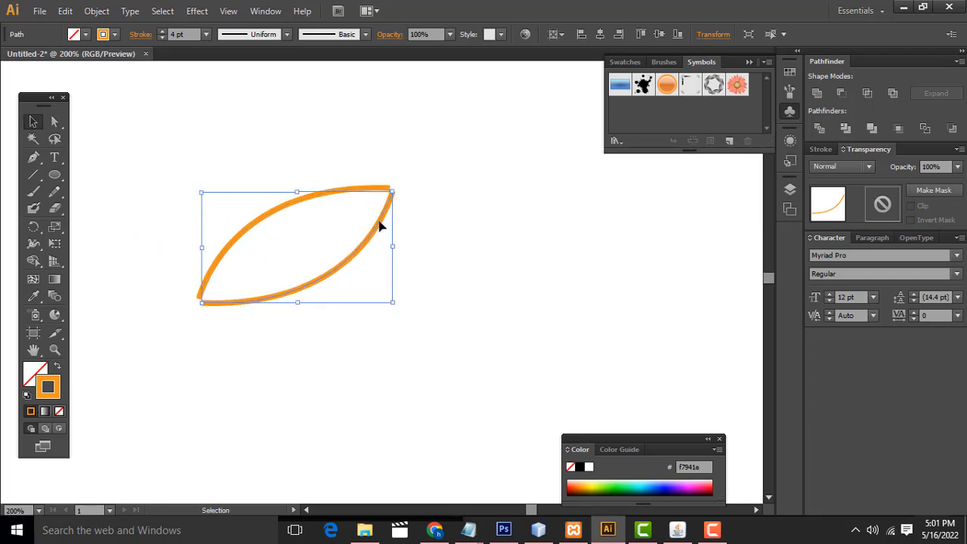
left_click_drag(326, 277, 320, 276)
left_click(292, 209)
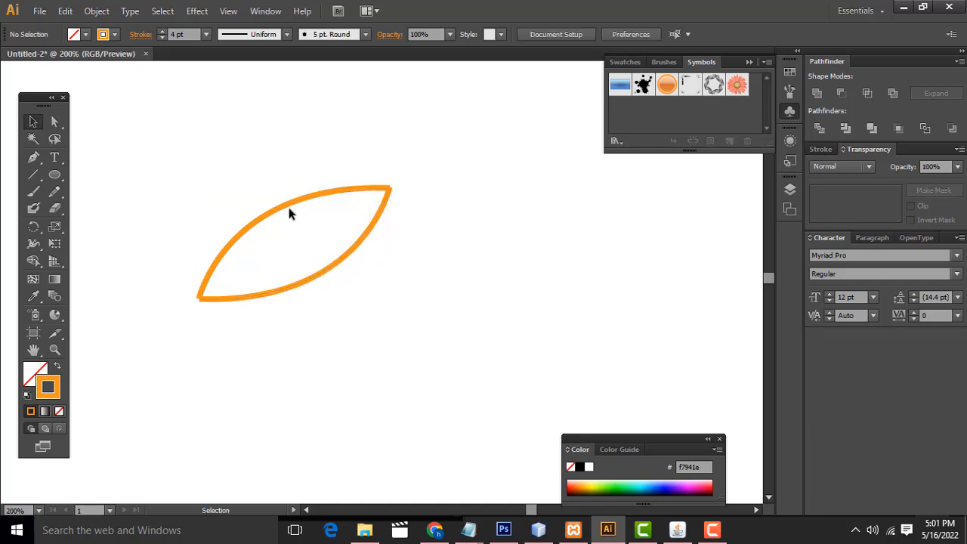
Step: Change the stroke color of the leaf's lower curve to dark red be1e2d
left_click(324, 277)
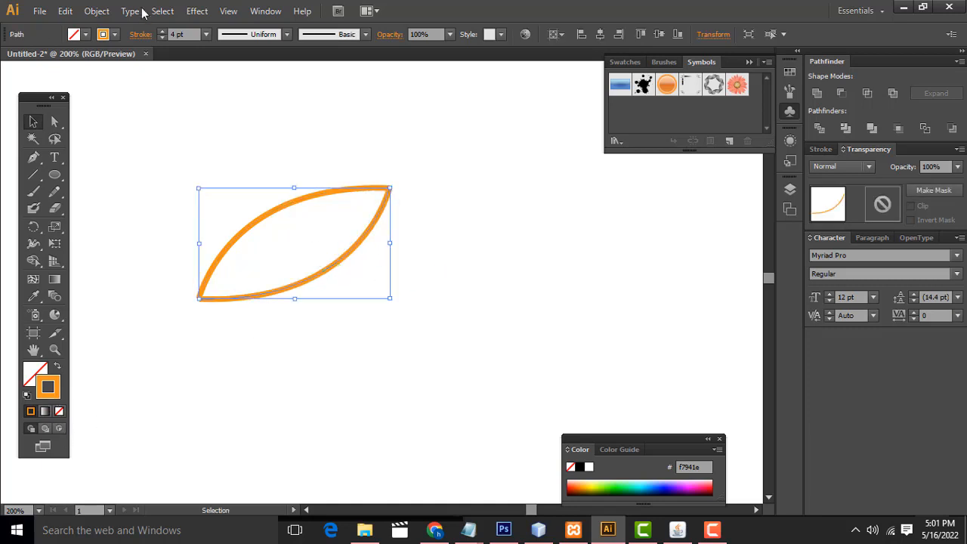
left_click(115, 34)
left_click(108, 59)
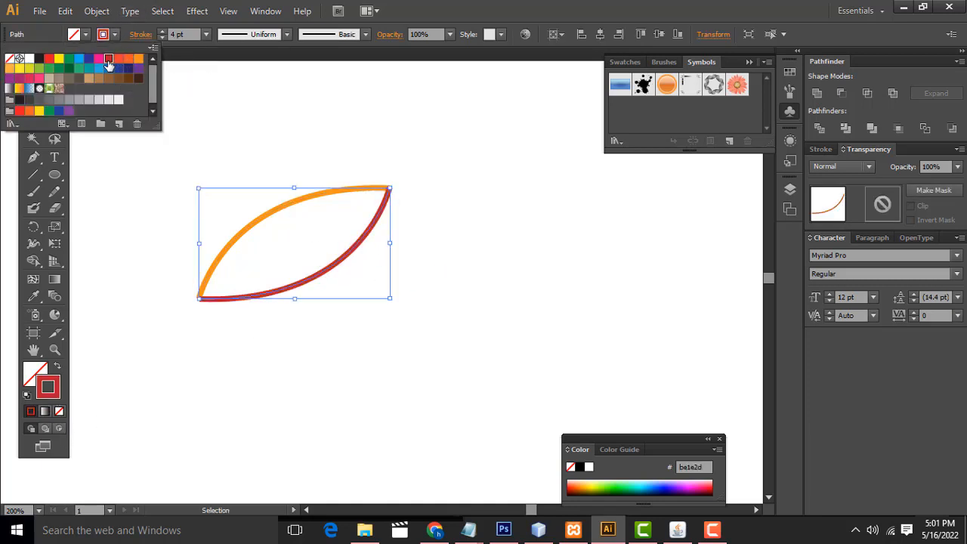
left_click(321, 162)
left_click(320, 172)
Step: Blend the orange and red curves using Specified Steps spacing with 10 steps
left_click_drag(152, 139, 441, 355)
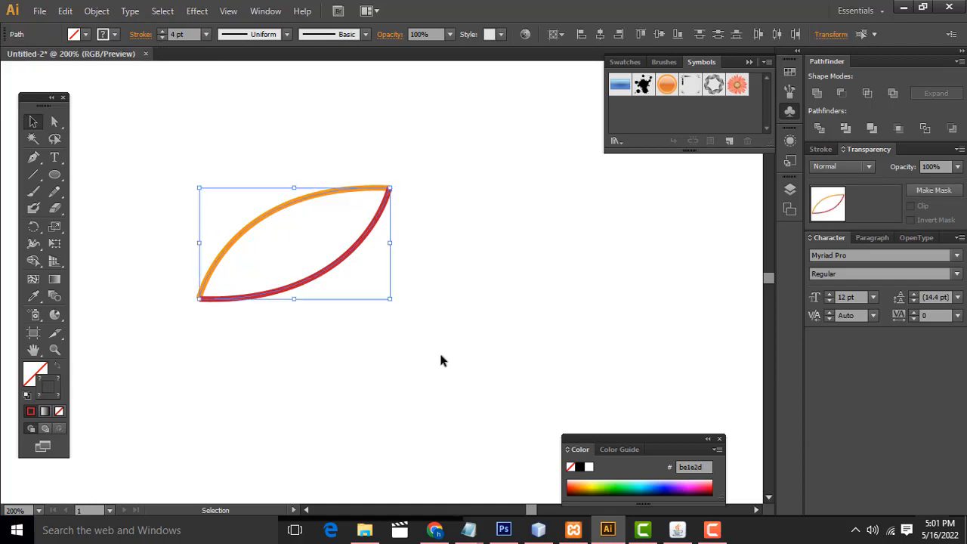
left_click(97, 10)
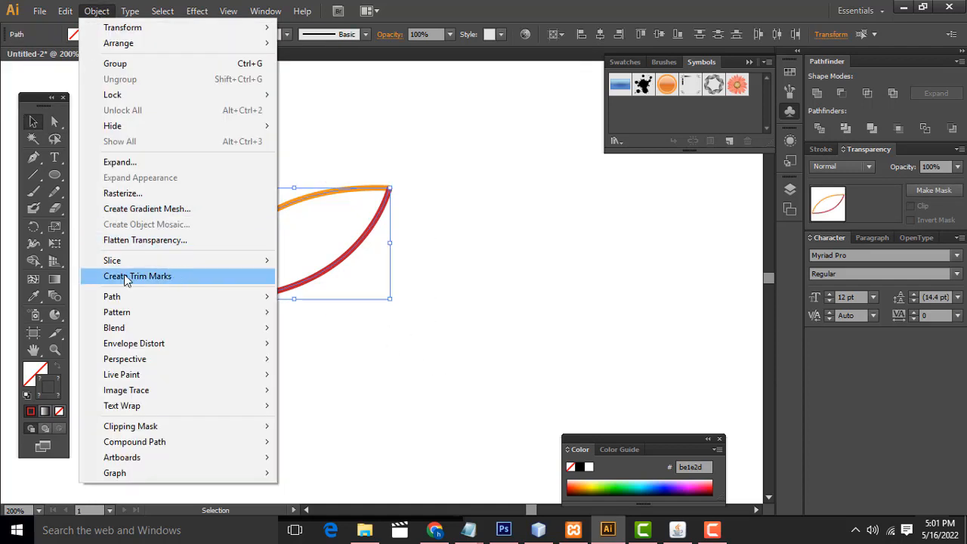
mouse_move(165, 360)
mouse_move(227, 330)
left_click(327, 367)
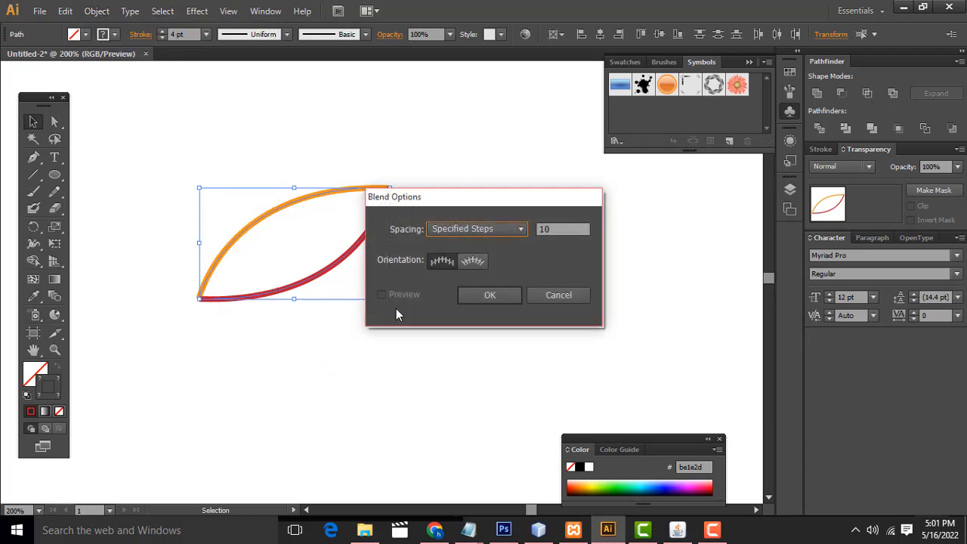
left_click(499, 296)
left_click(65, 11)
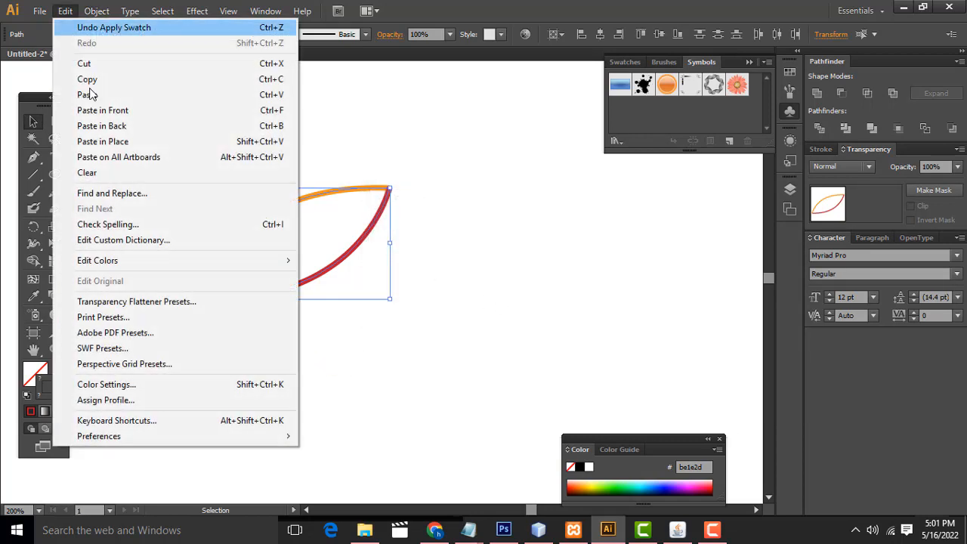
mouse_move(97, 11)
mouse_move(227, 326)
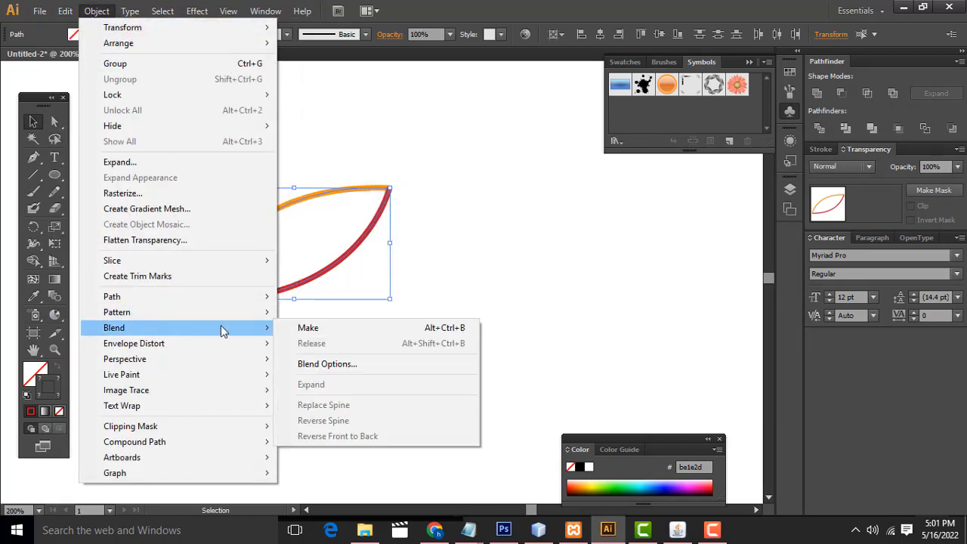
left_click(315, 329)
left_click(458, 282)
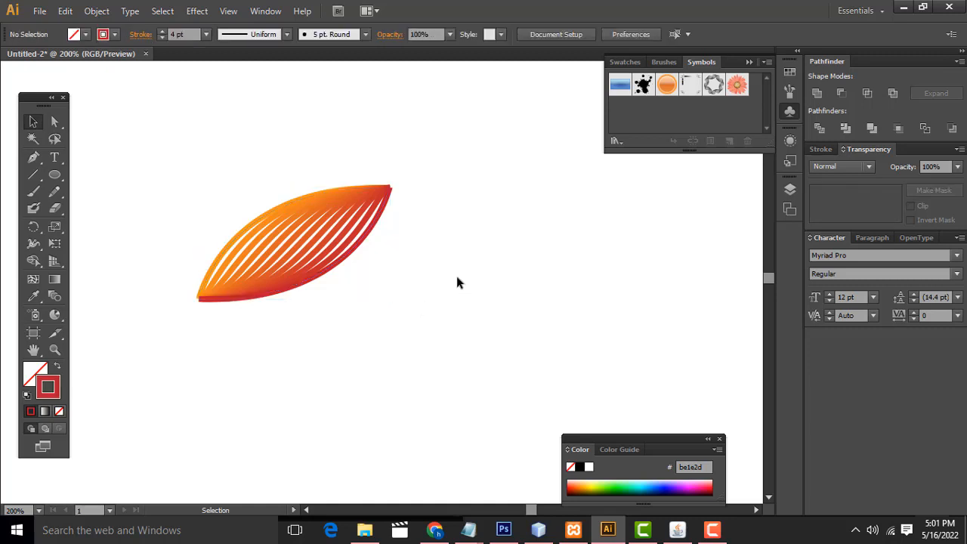
Step: Undo the blend and the red stroke color on the leaf's lower curve
left_click_drag(155, 154, 461, 391)
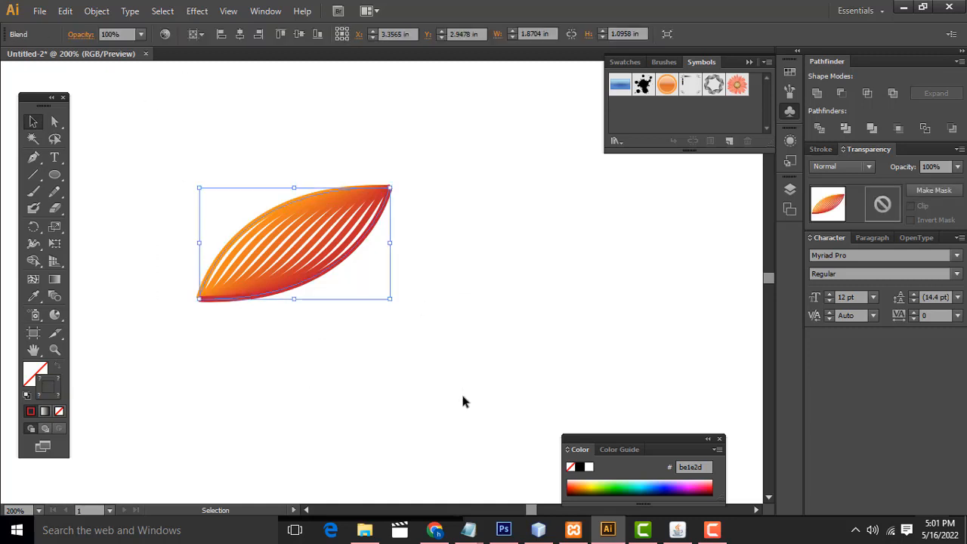
left_click(454, 393)
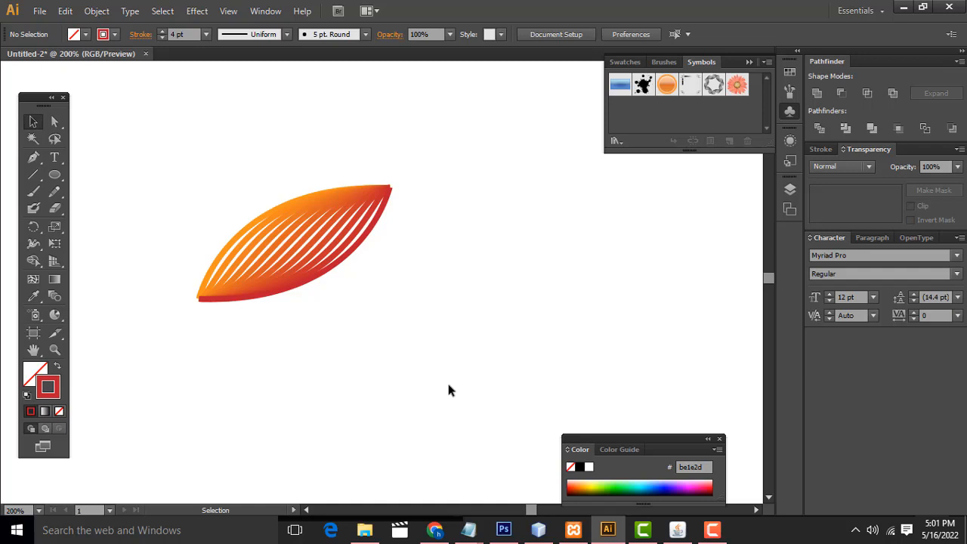
key("ctrl+z")
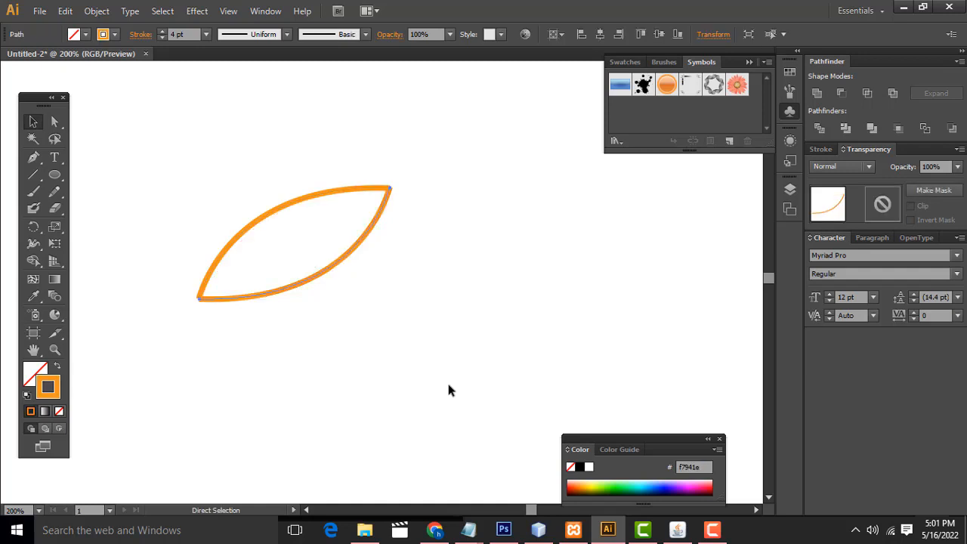